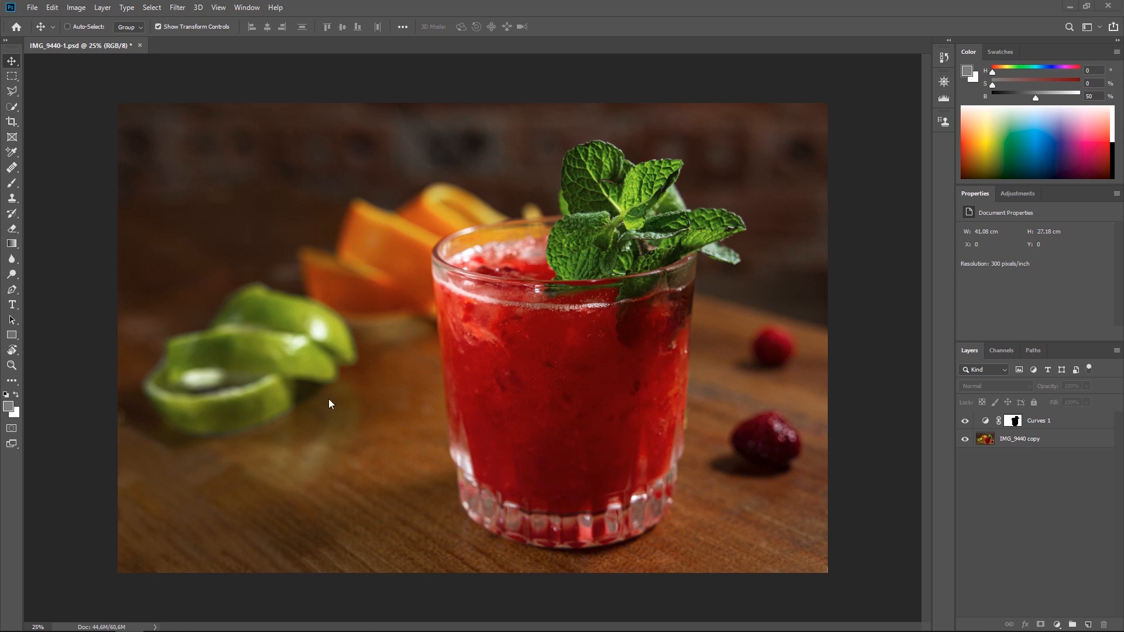
Convert the IMG_9440 copy layer to a smart object.
right_click(1056, 444)
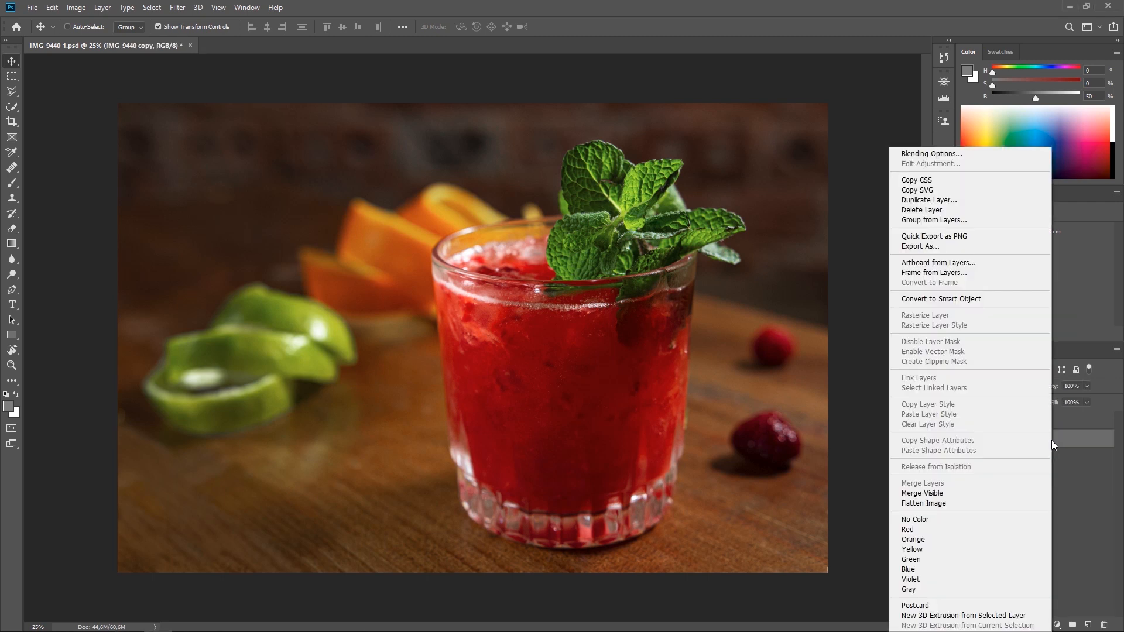
click(938, 300)
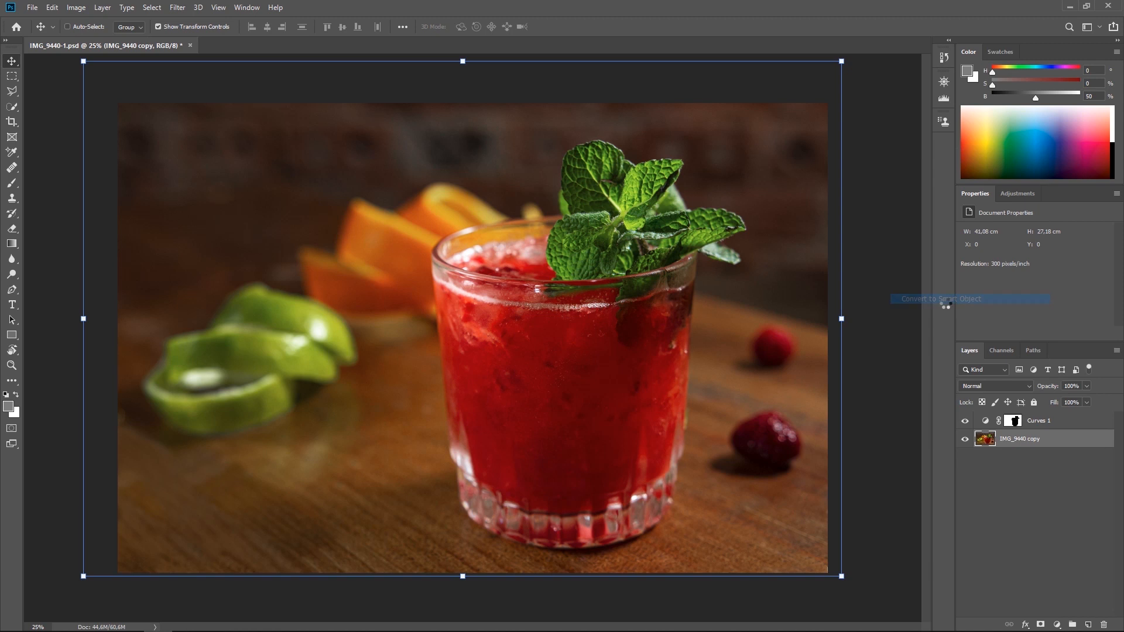
Try a Motion Blur on the photo layer with a distance of 1145 pixels and an angle of 33°, and cancel it.
click(177, 8)
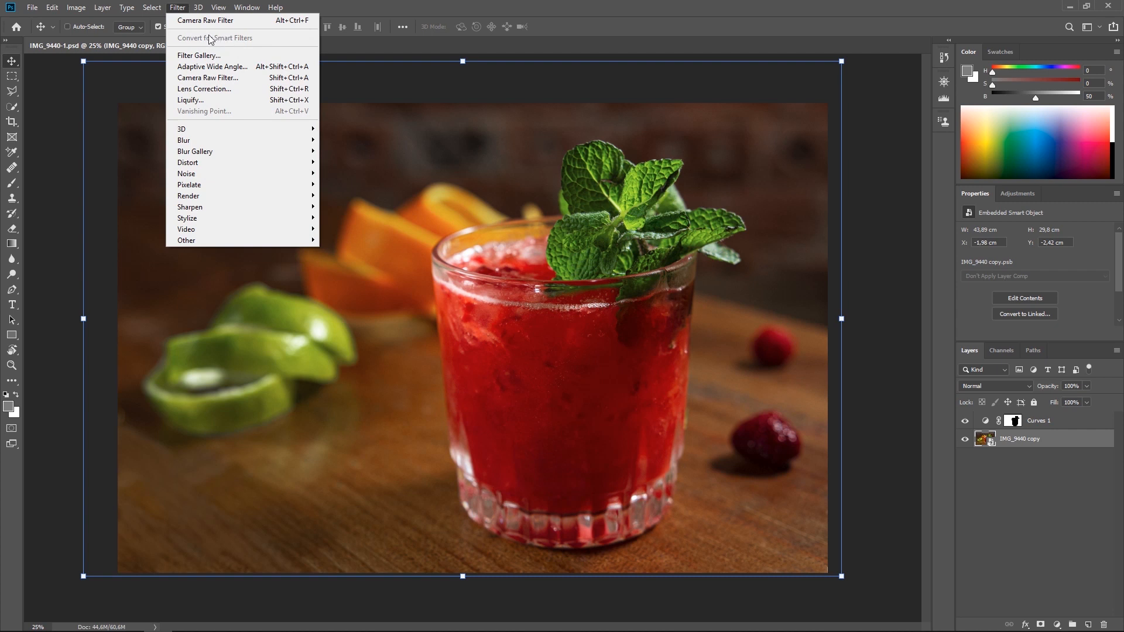
mouse_move(251, 141)
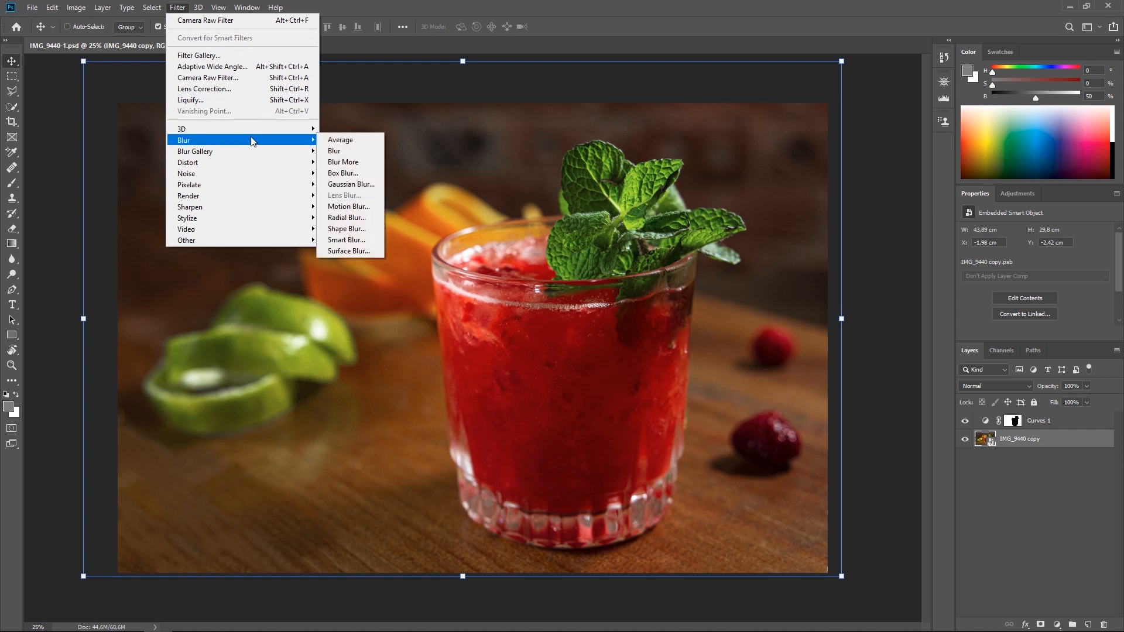
click(347, 208)
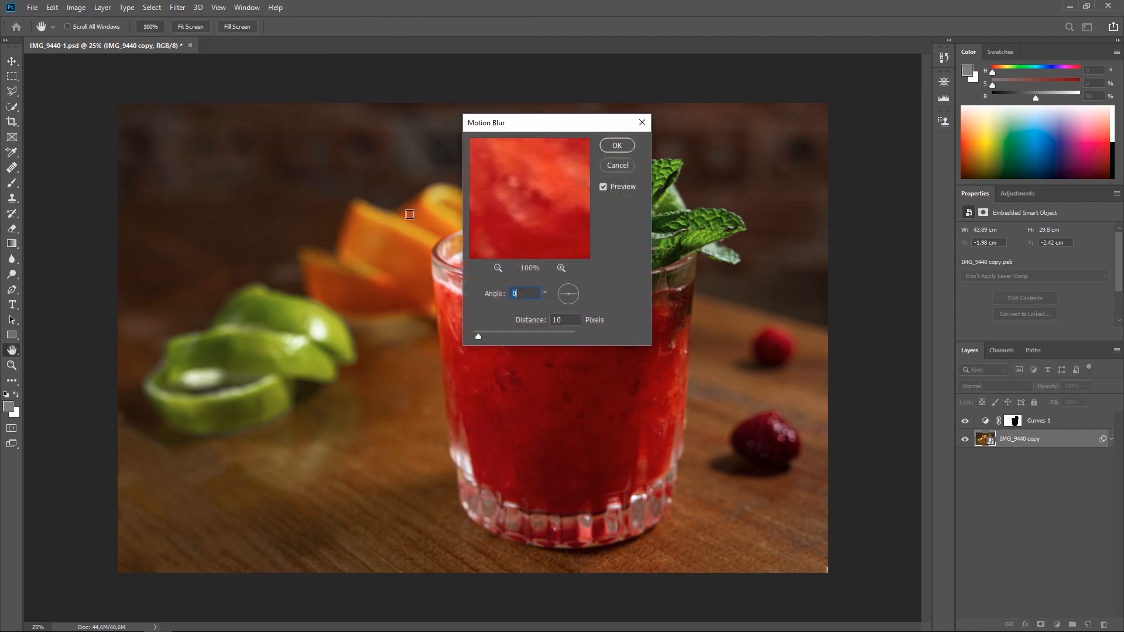
click(498, 267)
click(498, 267)
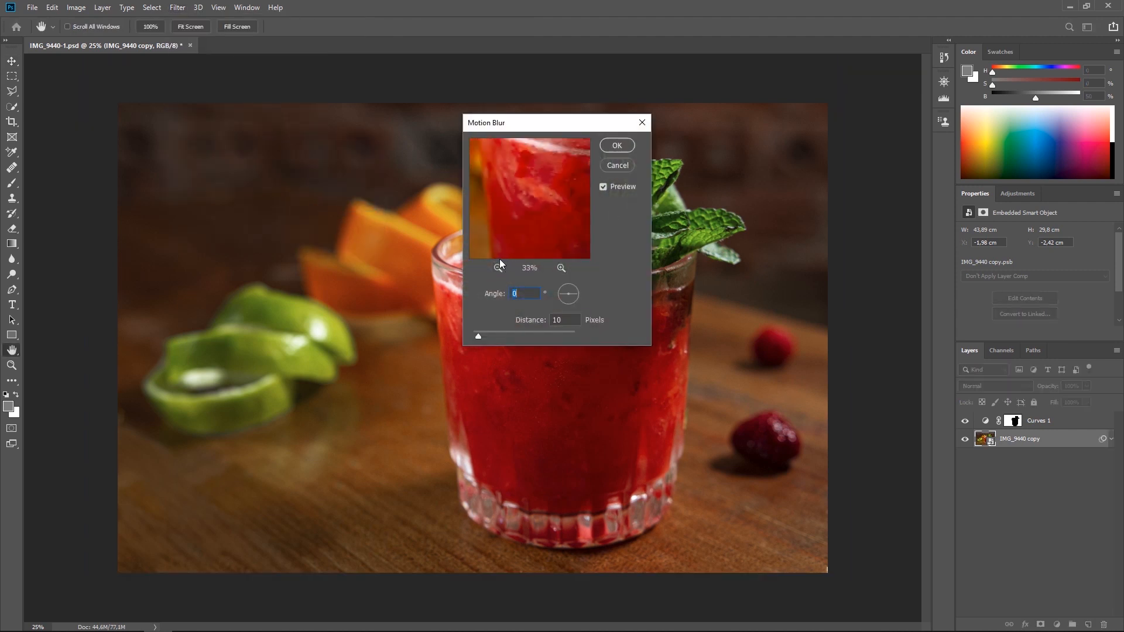
click(498, 267)
click(498, 267)
click(498, 267)
click(497, 268)
click(498, 267)
click(497, 268)
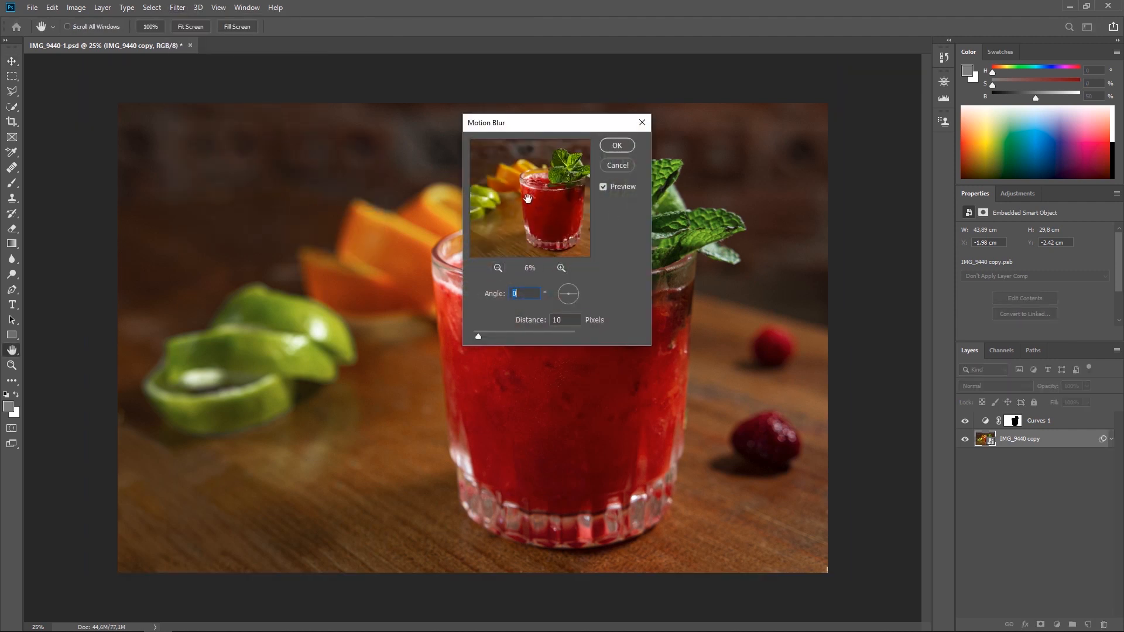
drag(509, 336, 559, 332)
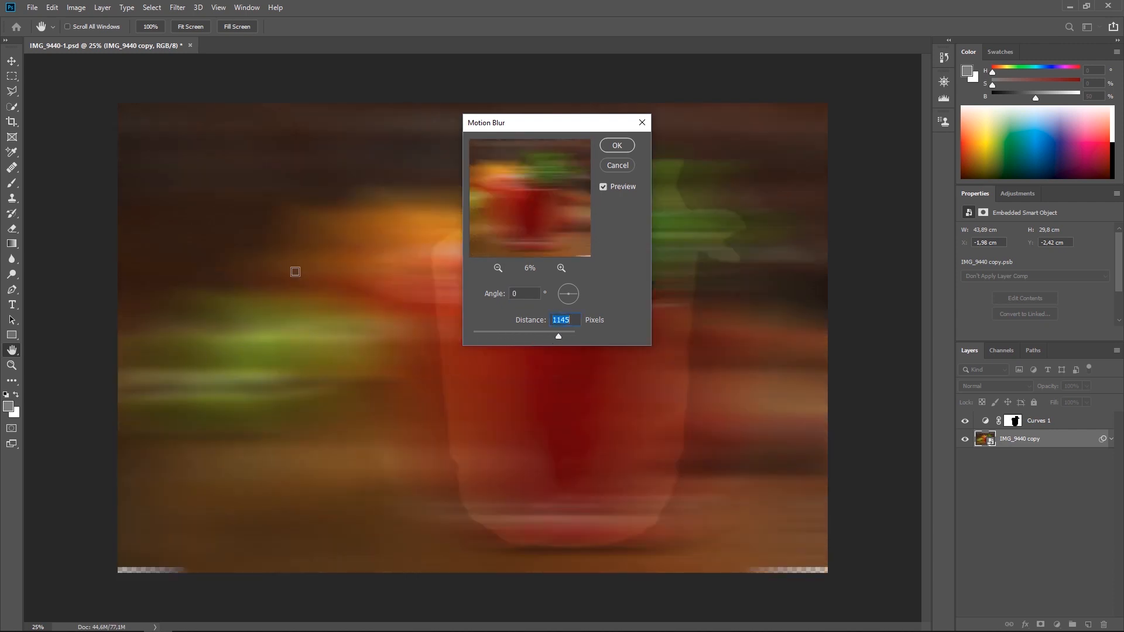
drag(553, 129, 751, 98)
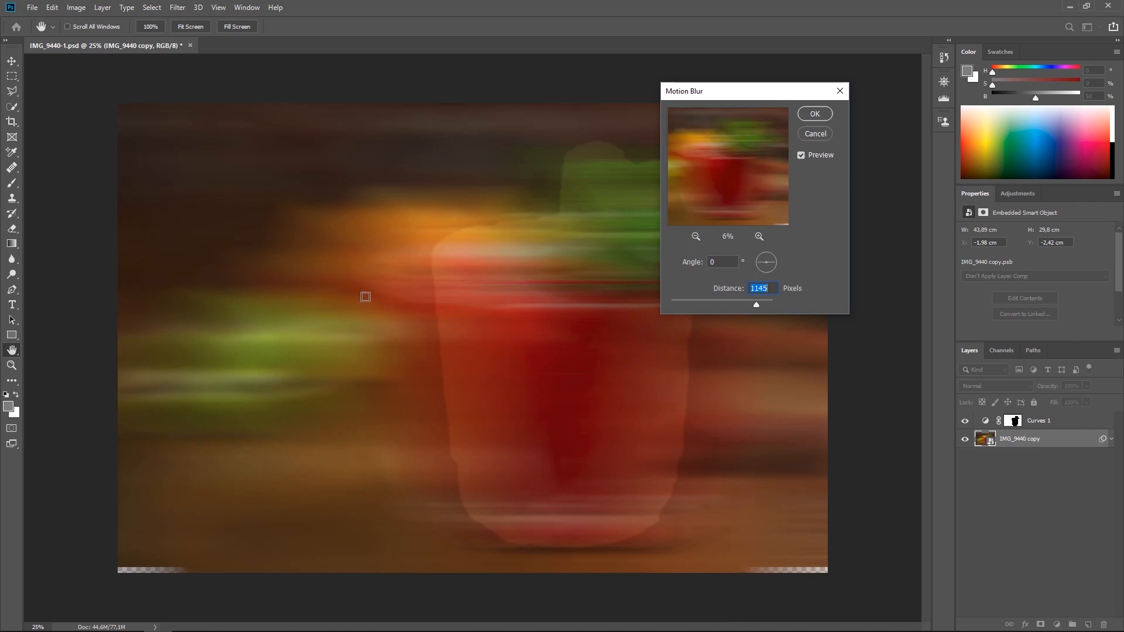
click(775, 258)
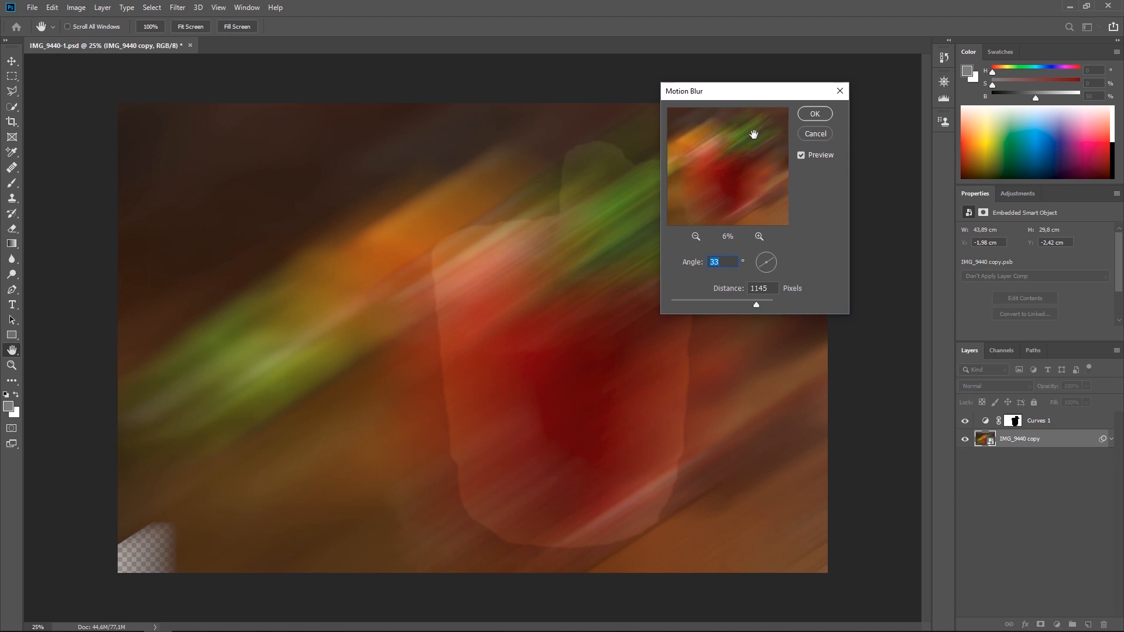
click(807, 137)
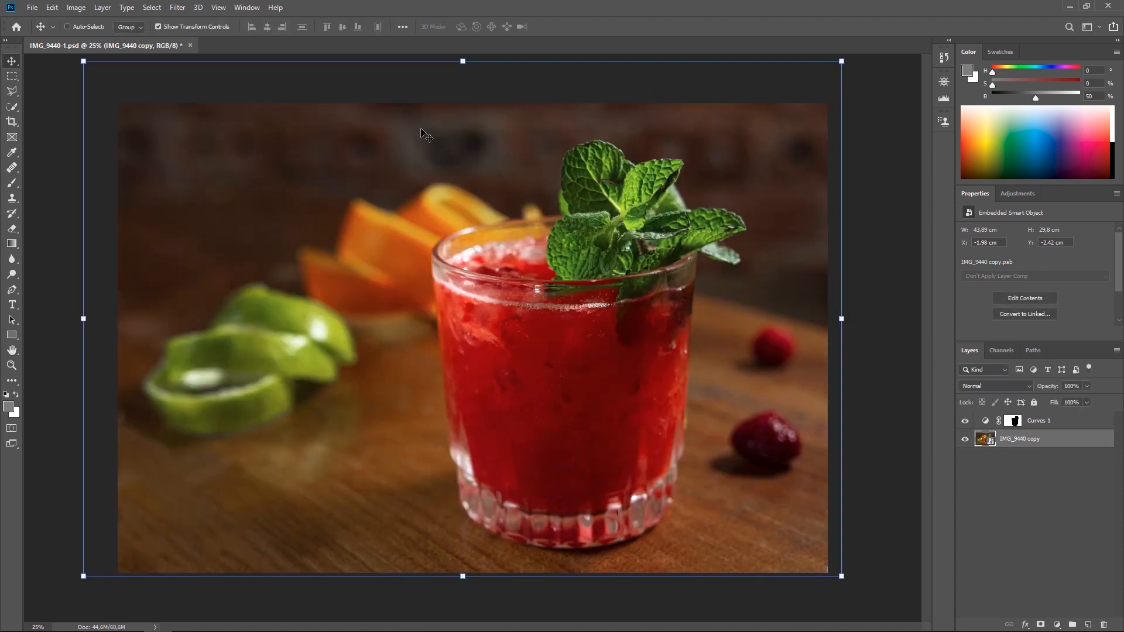
Try a Radial Blur on the photo layer with the Zoom method, an amount of 70 and a slightly shifted blur centre.
click(177, 7)
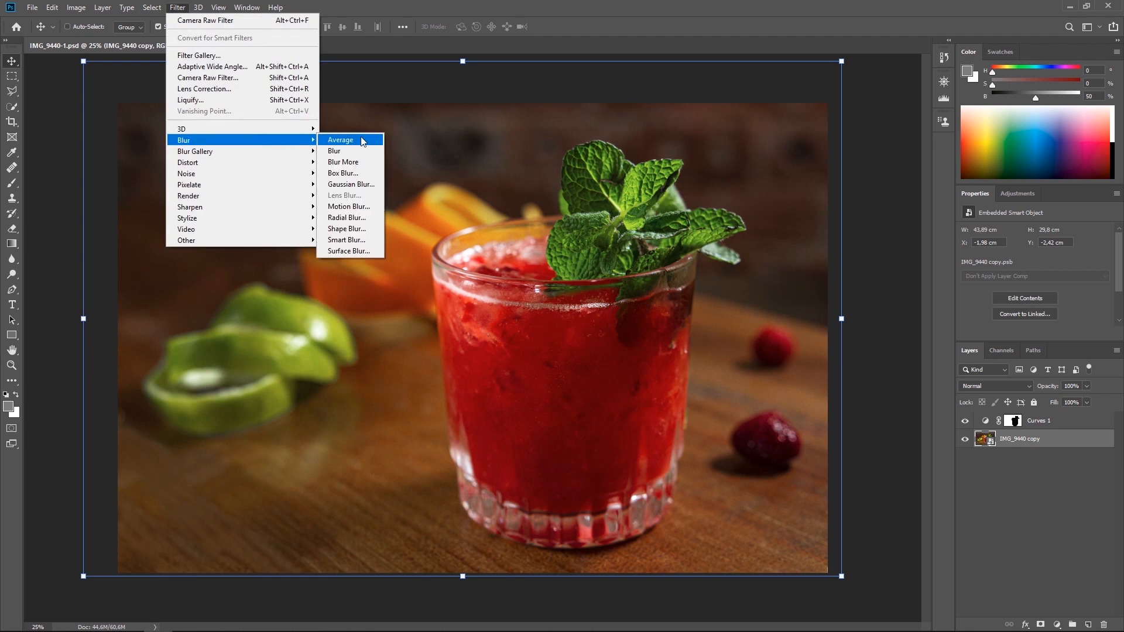
click(338, 223)
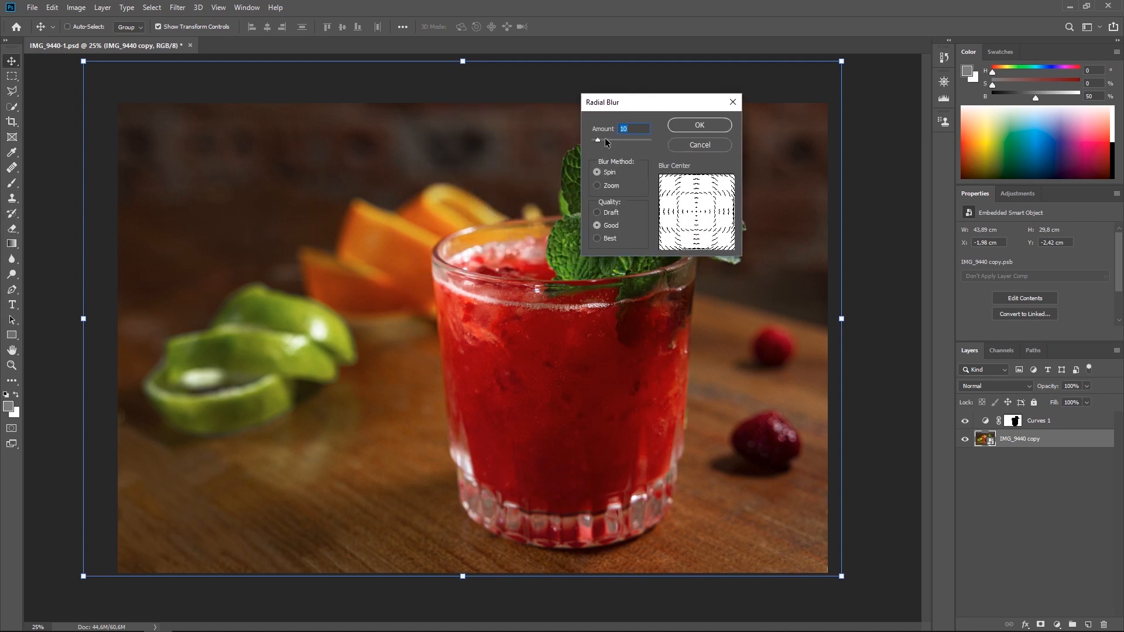
drag(608, 139, 607, 139)
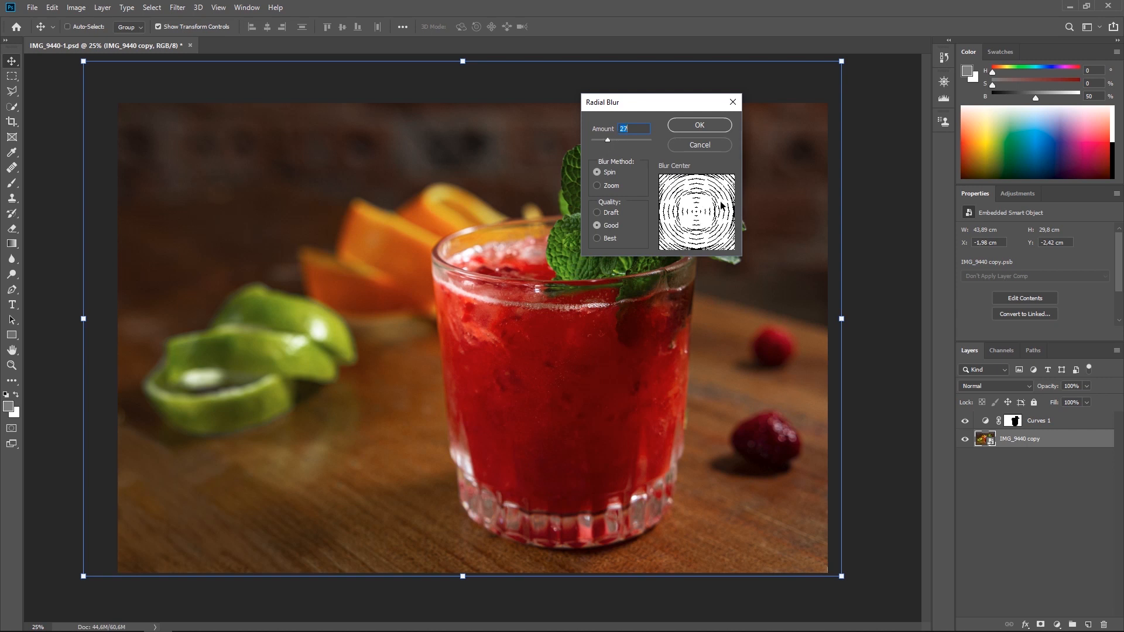
click(609, 186)
drag(611, 139, 633, 141)
drag(700, 215, 704, 208)
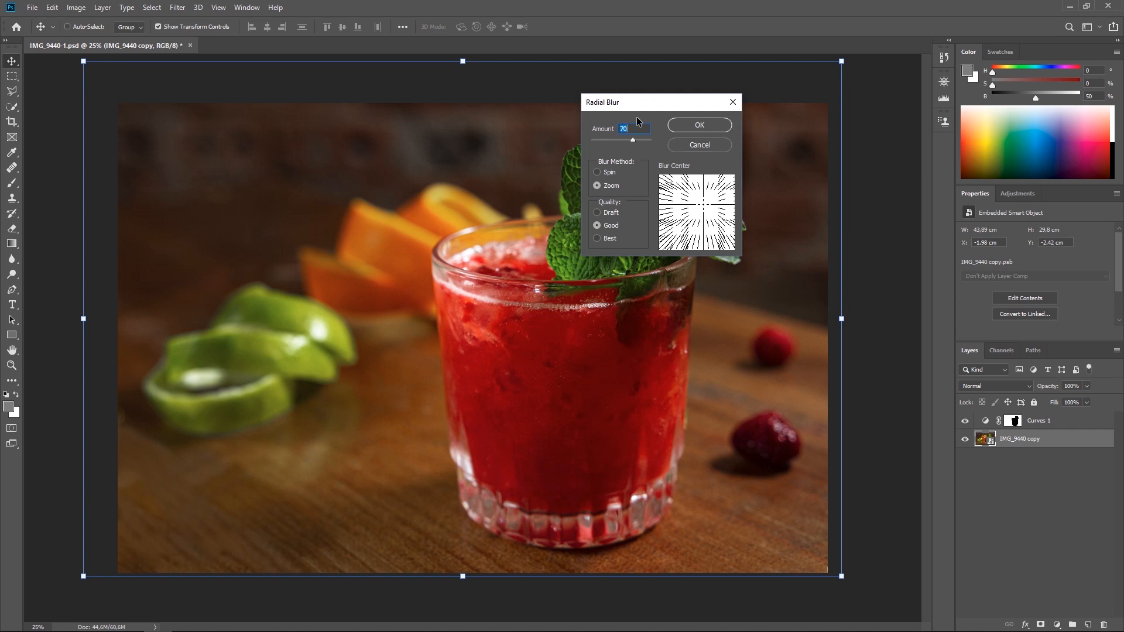
mouse_move(702, 203)
mouse_down()
mouse_move(695, 211)
mouse_move(706, 209)
mouse_up()
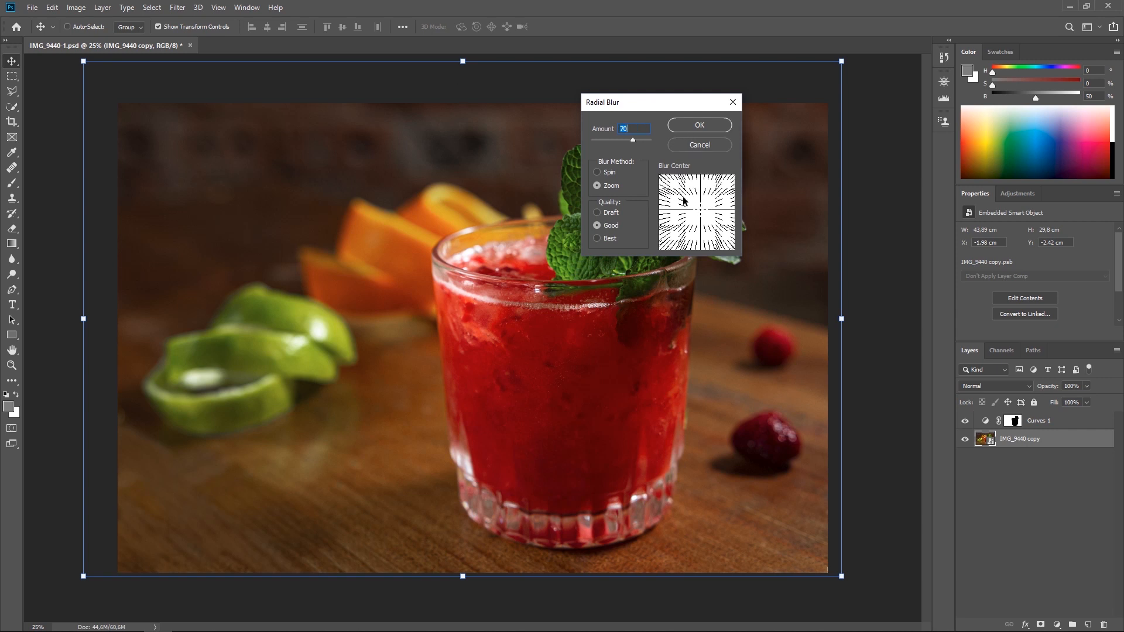
Compare the Spin and Zoom methods at an amount of 88, apply the Zoom Radial Blur, and undo it.
mouse_move(634, 140)
mouse_down()
mouse_move(609, 142)
mouse_move(645, 143)
mouse_up()
click(612, 173)
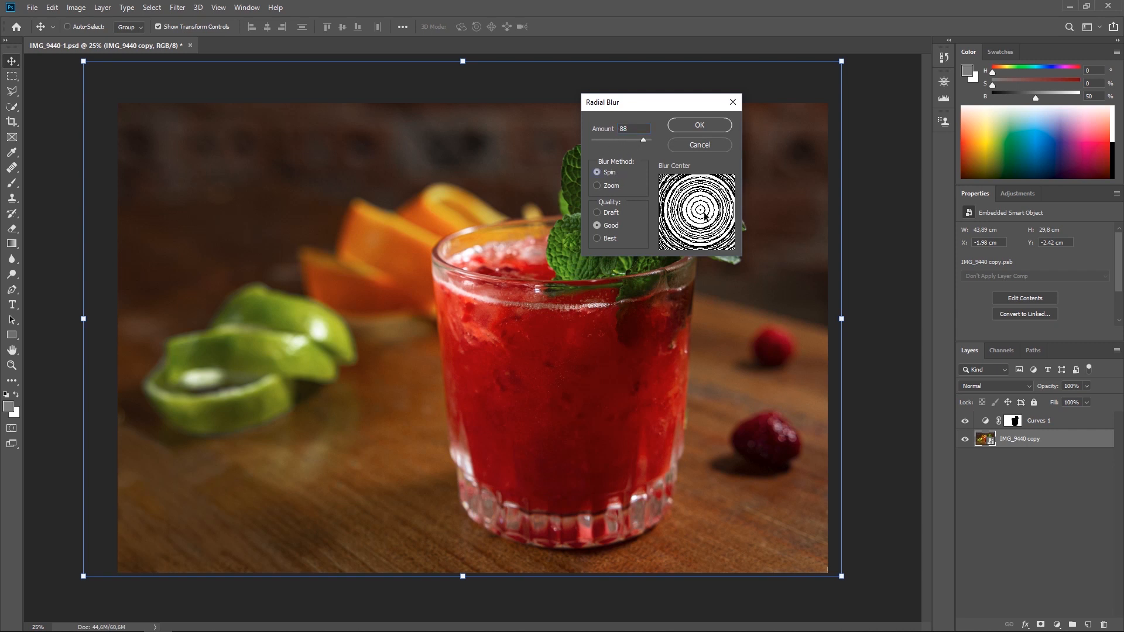
click(609, 186)
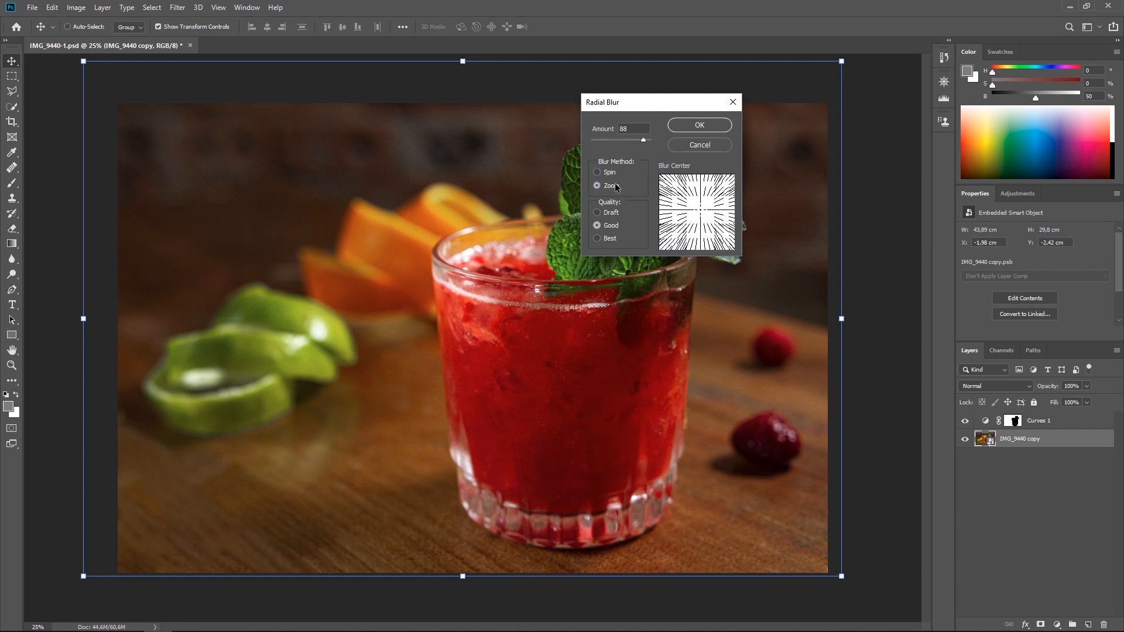
click(699, 125)
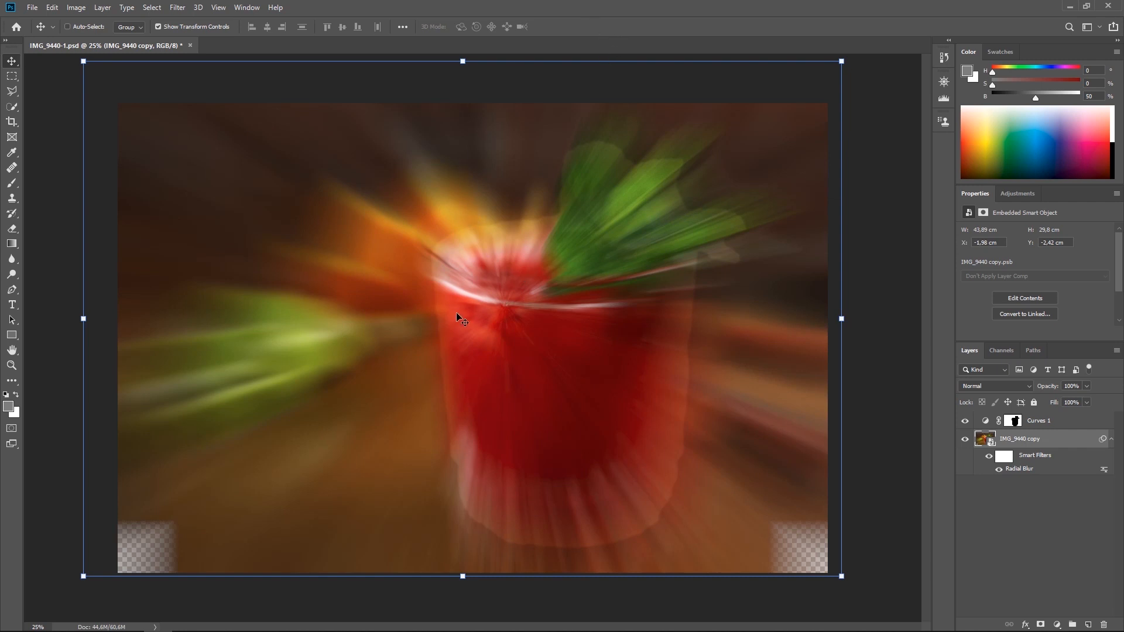
key(ctrl+z)
Start a Gaussian Blur on the photo layer and frame its zoomed-out preview on the lime slices and table.
click(177, 8)
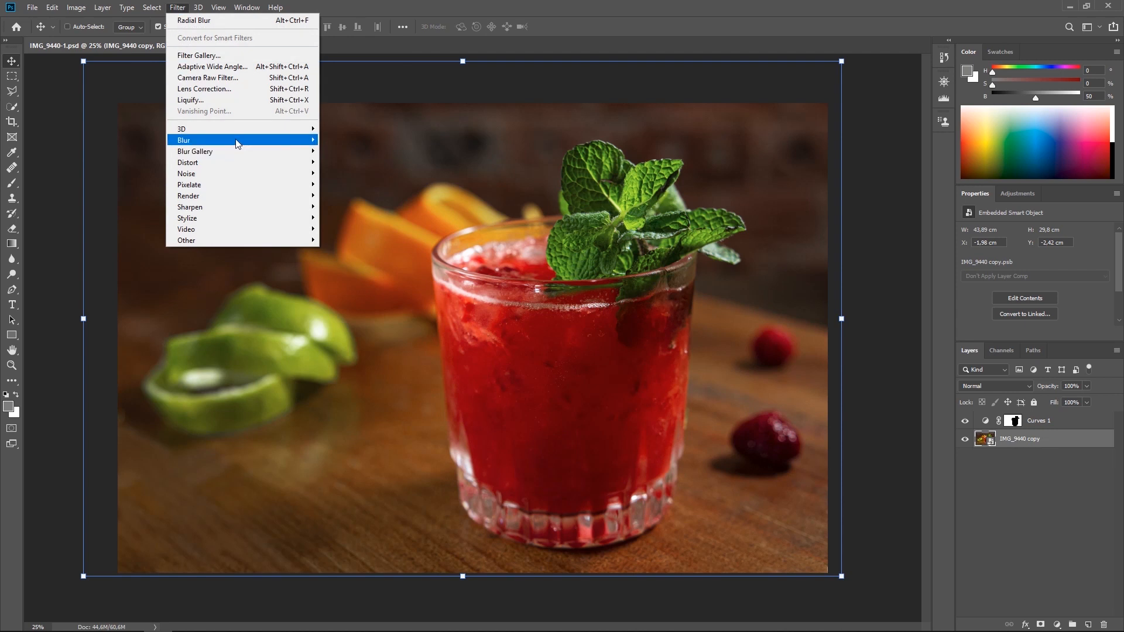
mouse_move(241, 142)
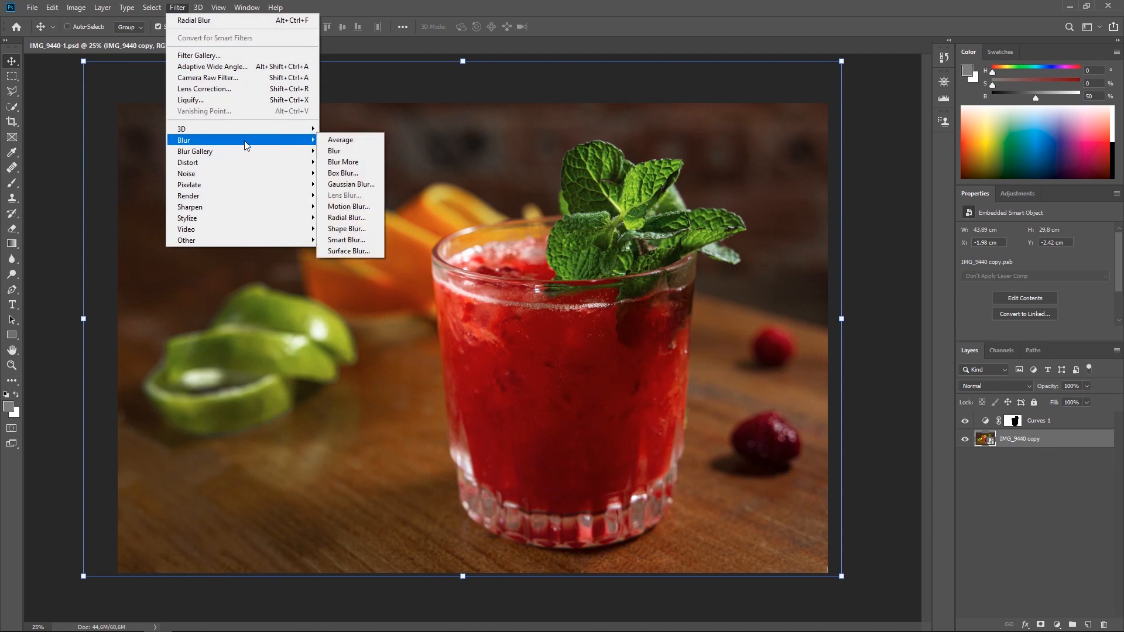
click(351, 185)
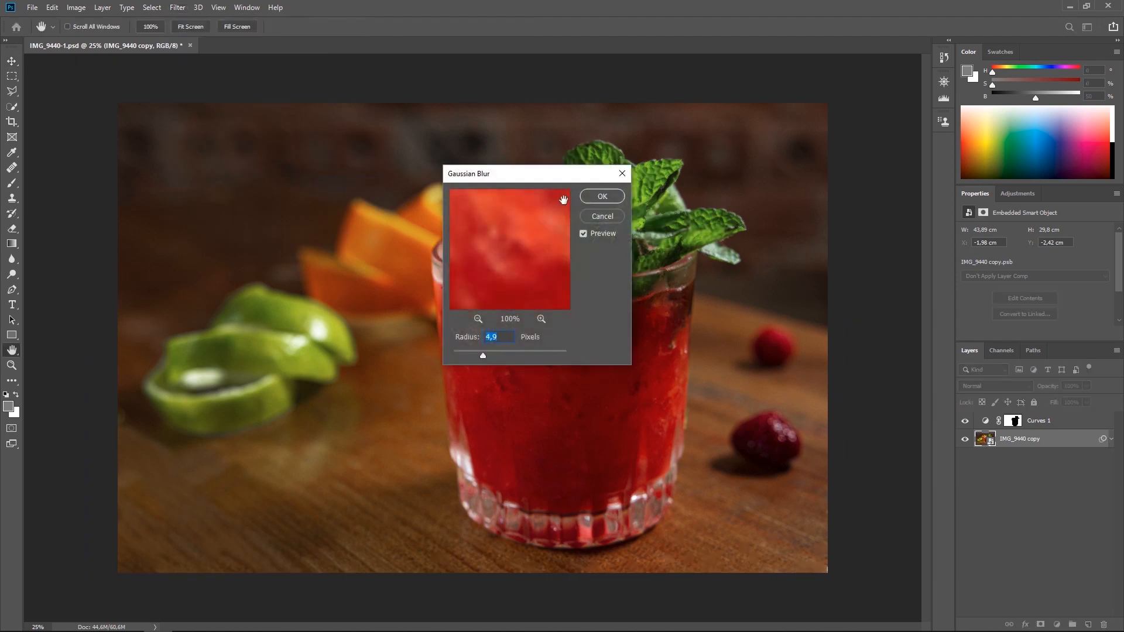
click(478, 318)
click(478, 319)
click(478, 319)
click(478, 319)
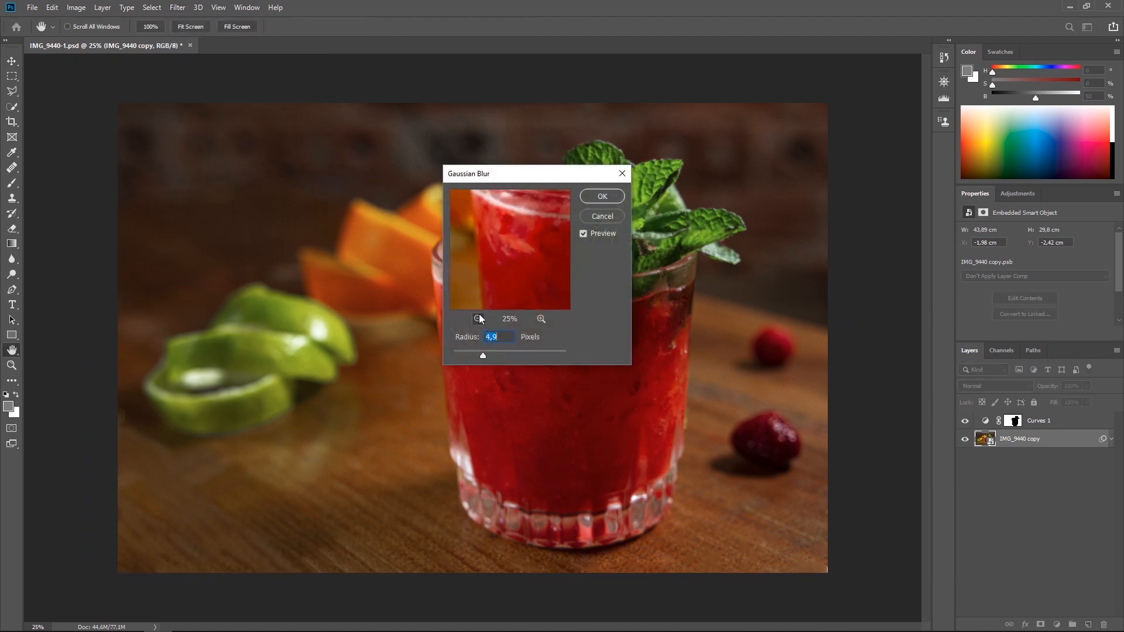
click(479, 318)
drag(516, 173, 702, 137)
click(326, 291)
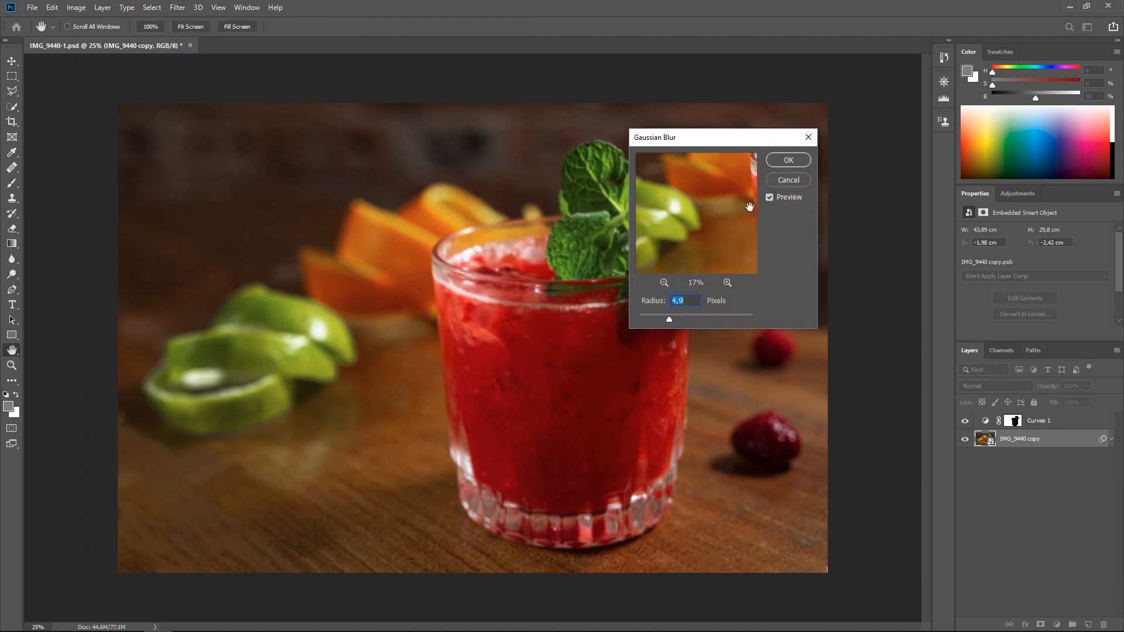
drag(694, 251, 708, 214)
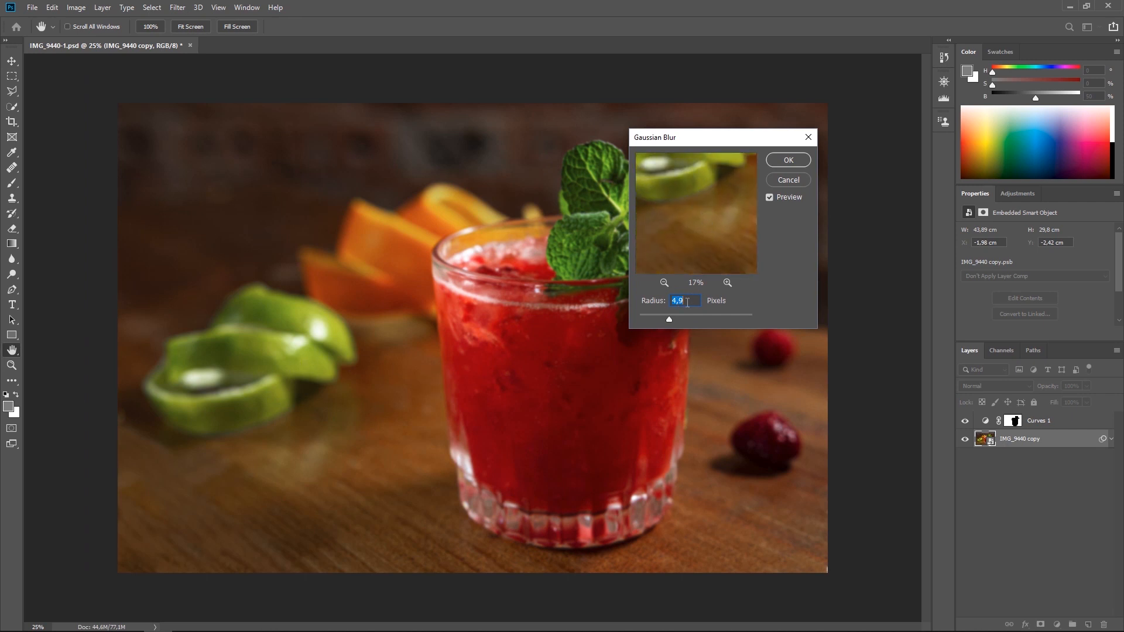
Try Gaussian Blur radii from about 67 up to 977 pixels, including 182, 87 and 263.1 pixels, and return to a low radius.
click(699, 317)
click(705, 317)
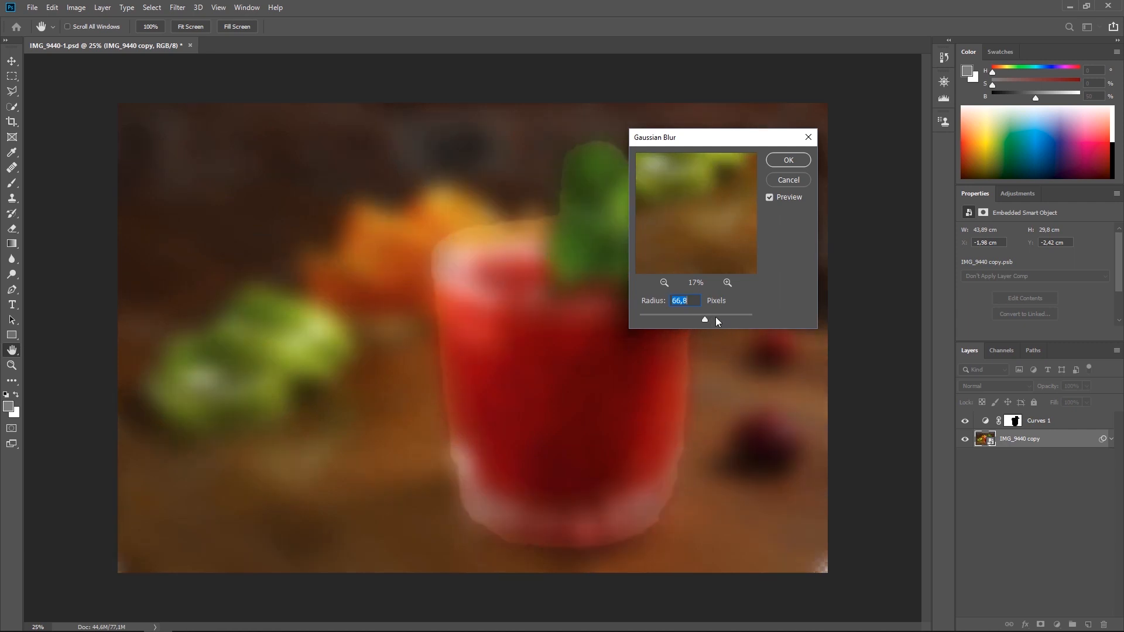
click(729, 317)
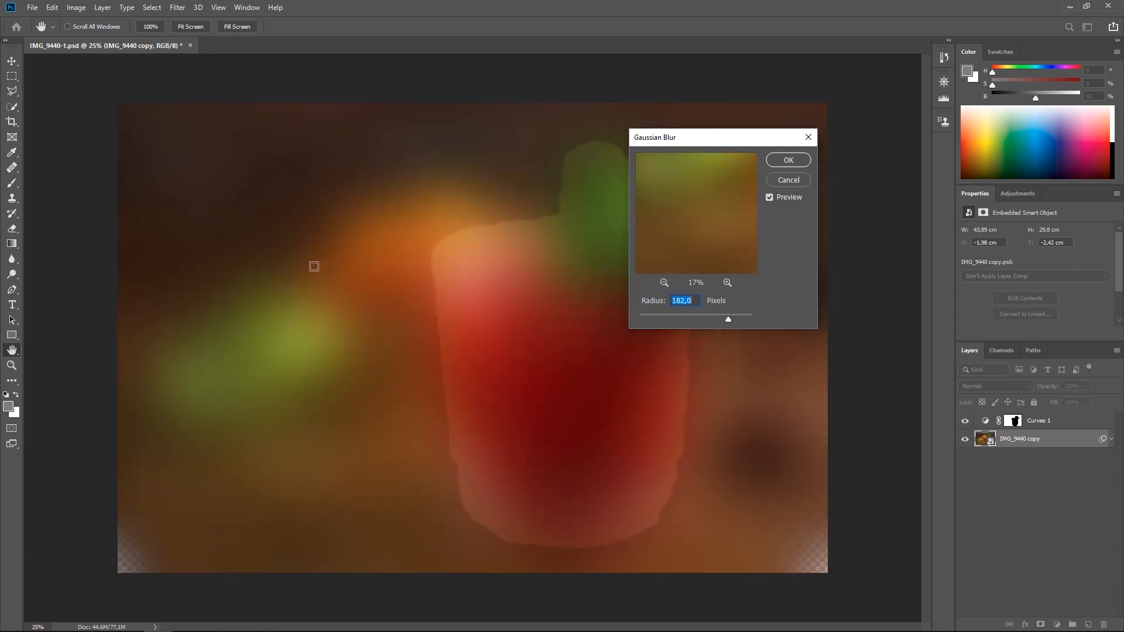
drag(706, 143, 788, 130)
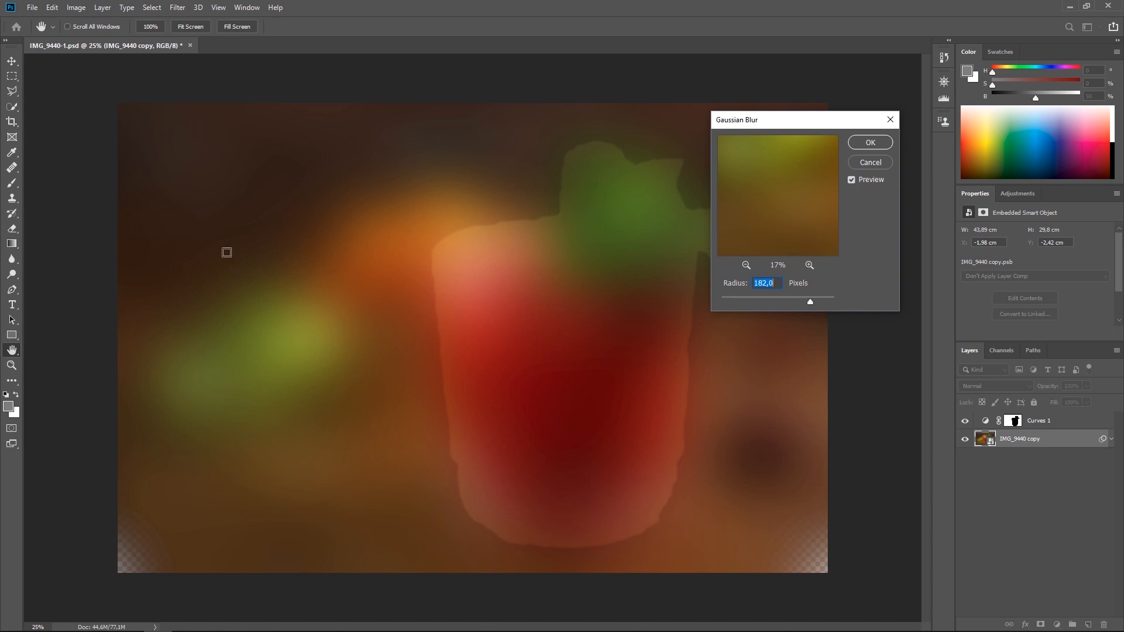
drag(822, 306, 834, 303)
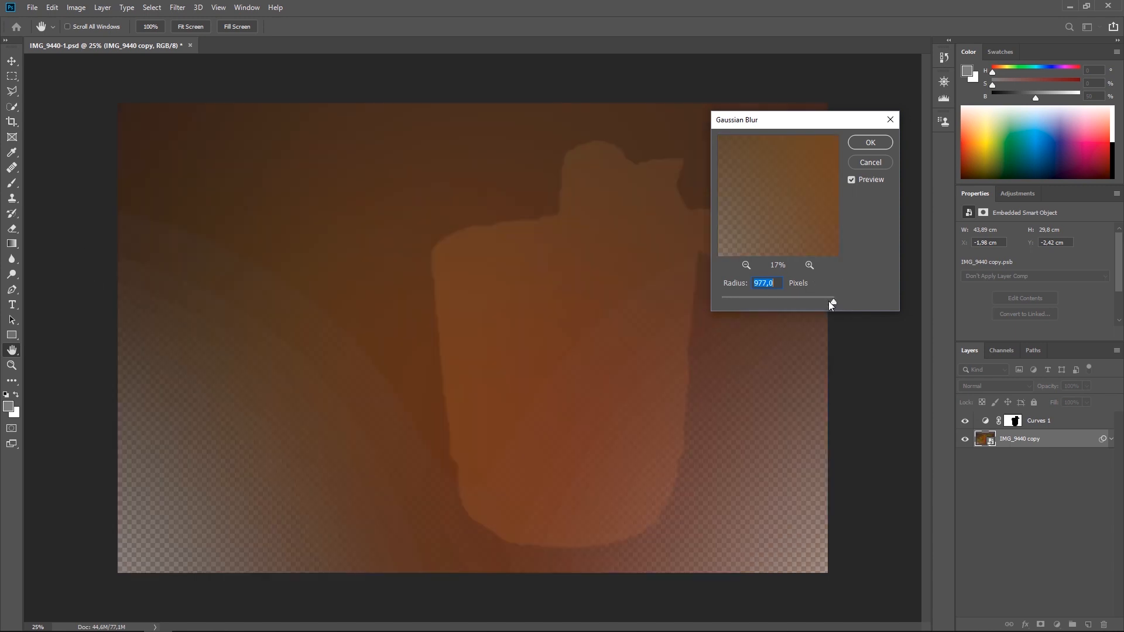
click(791, 299)
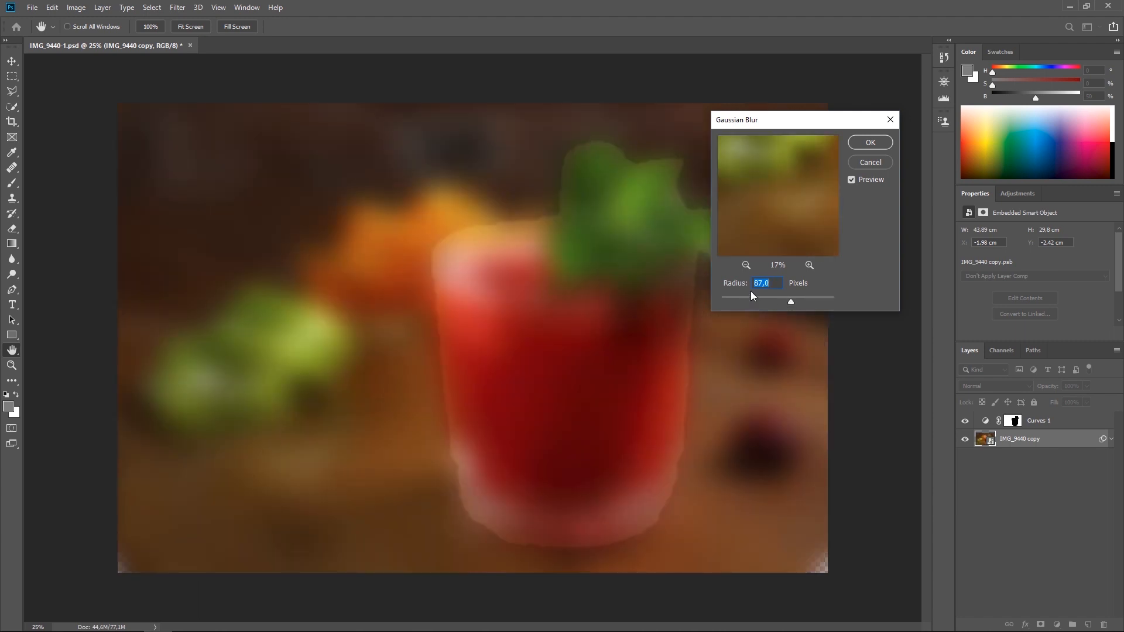
drag(791, 302, 815, 301)
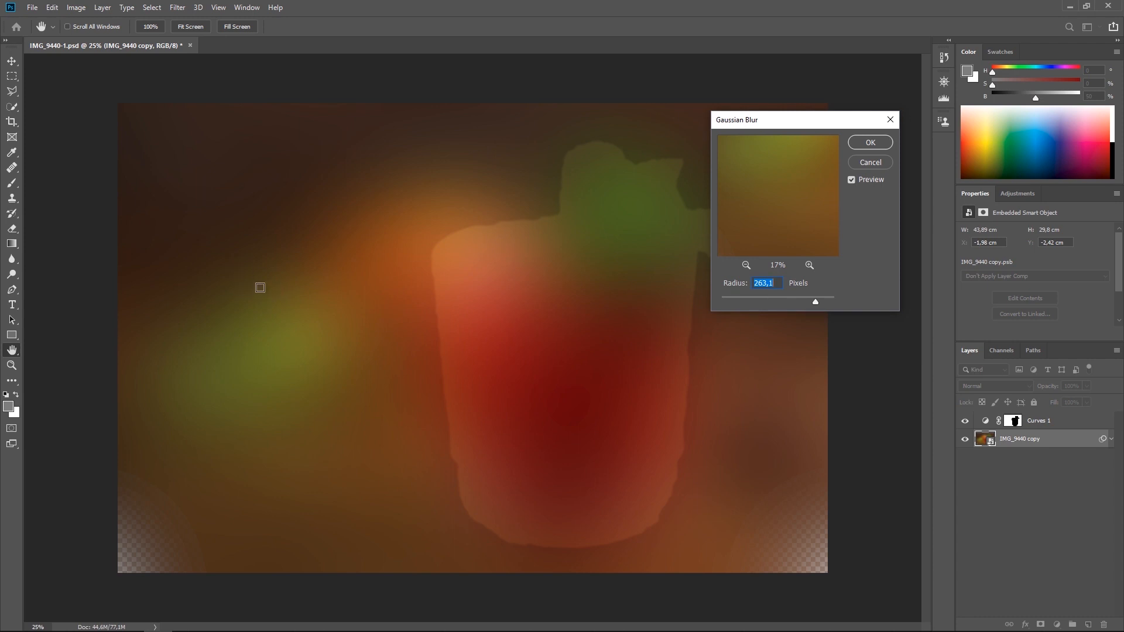
mouse_move(738, 300)
mouse_down()
mouse_move(760, 297)
mouse_move(729, 302)
mouse_up()
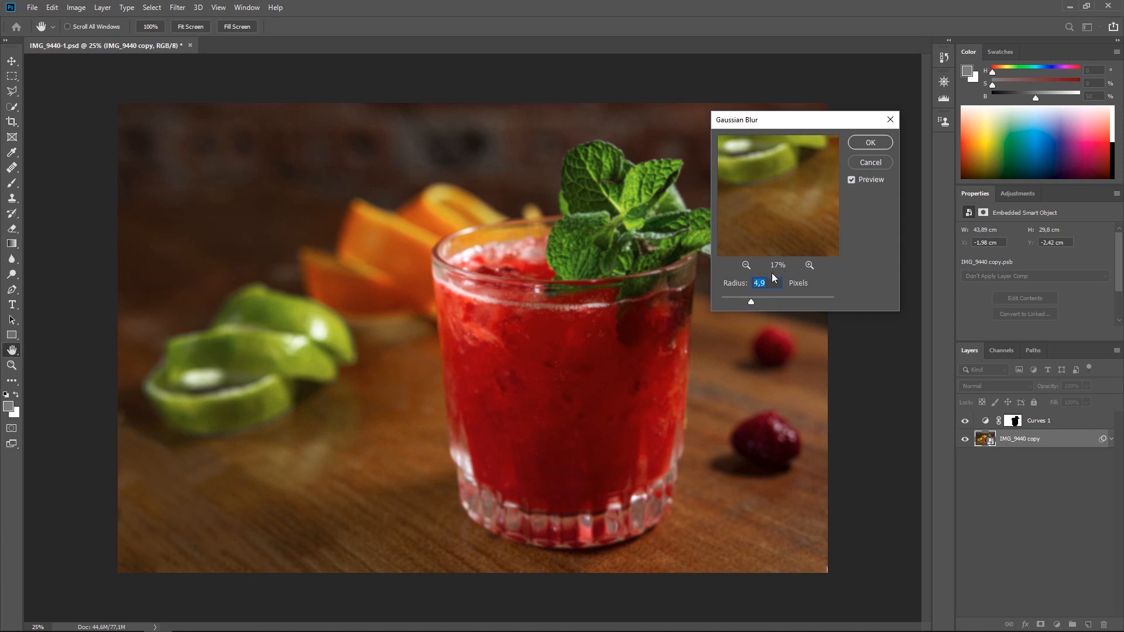
Set the Gaussian Blur radius to 5 pixels and apply it as a smart filter.
text(5)
click(870, 144)
key(v)
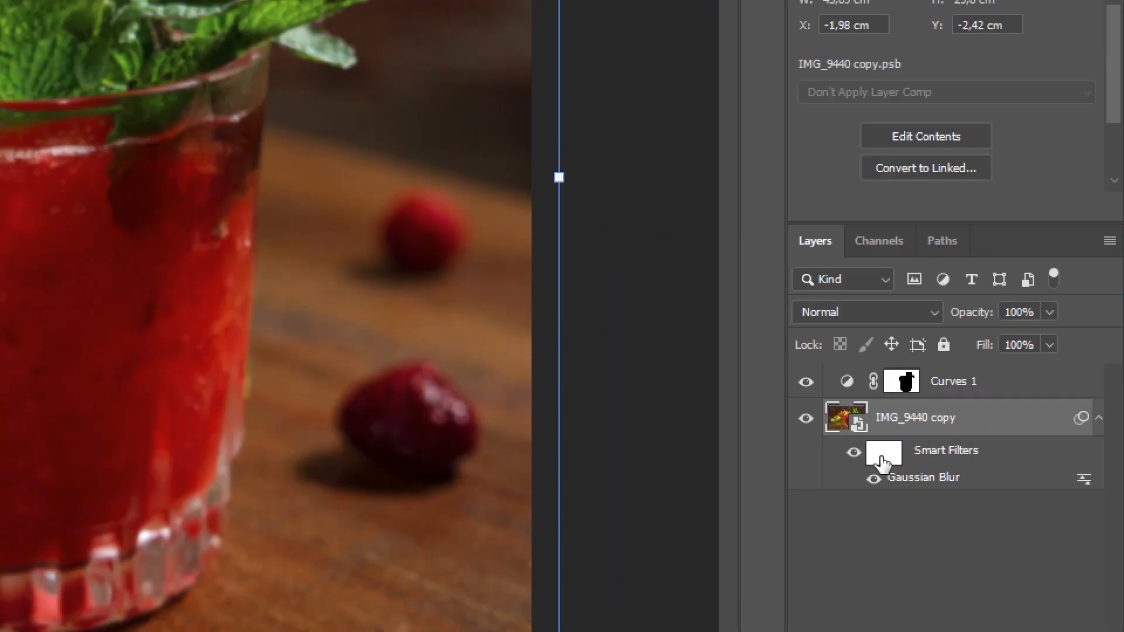
Load the Curves 1 layer mask as a selection and invert it to select the glass with the mint.
click(1000, 458)
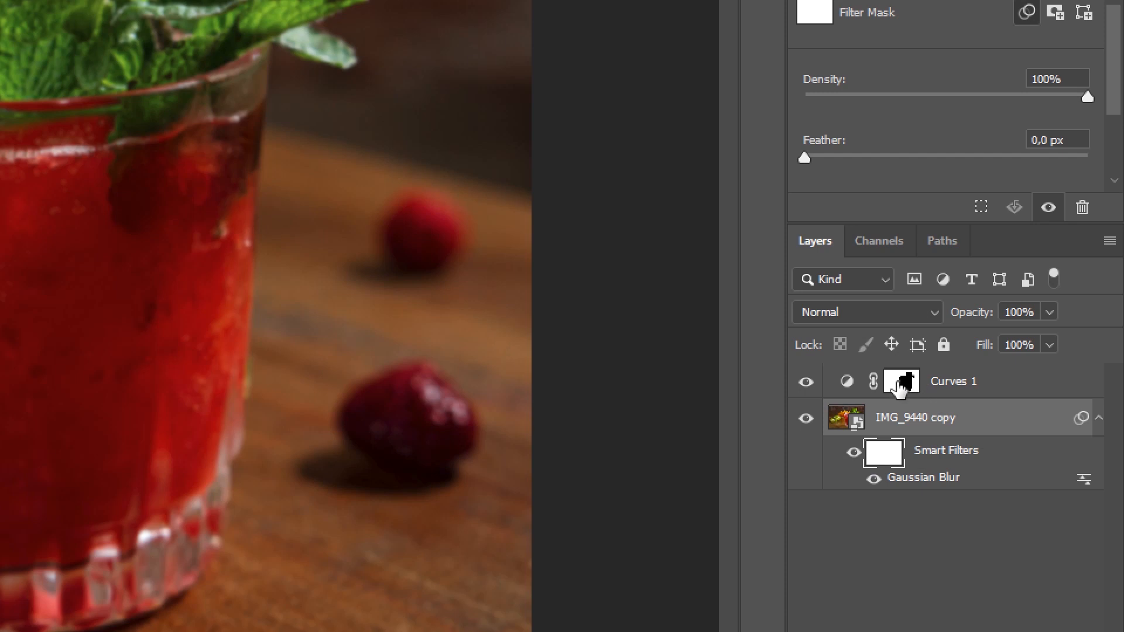
click(904, 386)
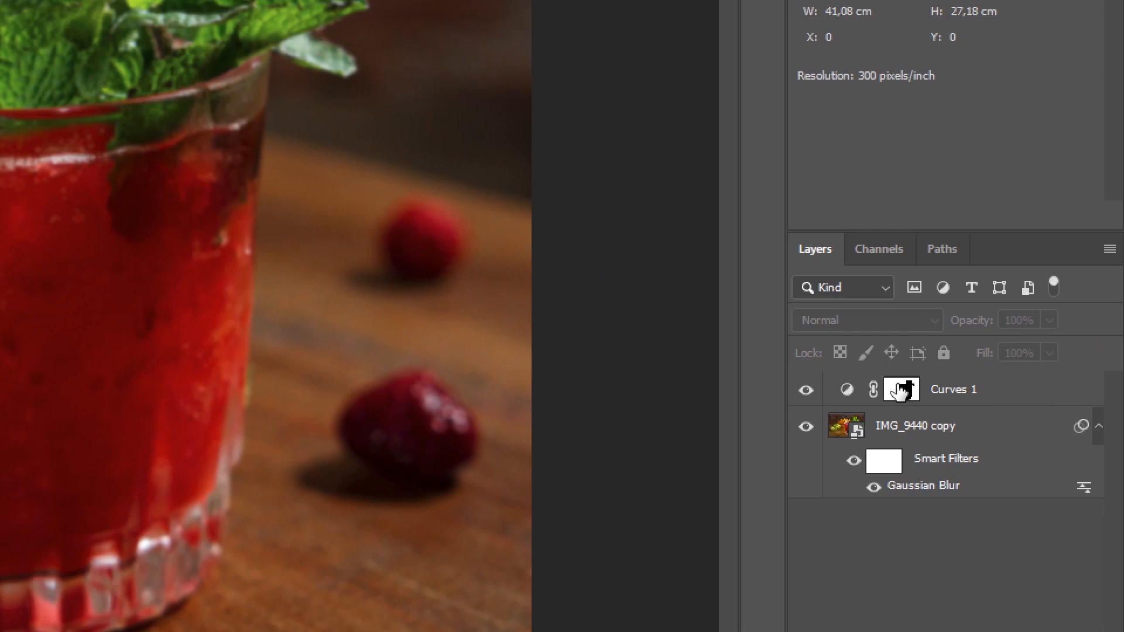
drag(899, 391, 899, 394)
ctrl+click(901, 391)
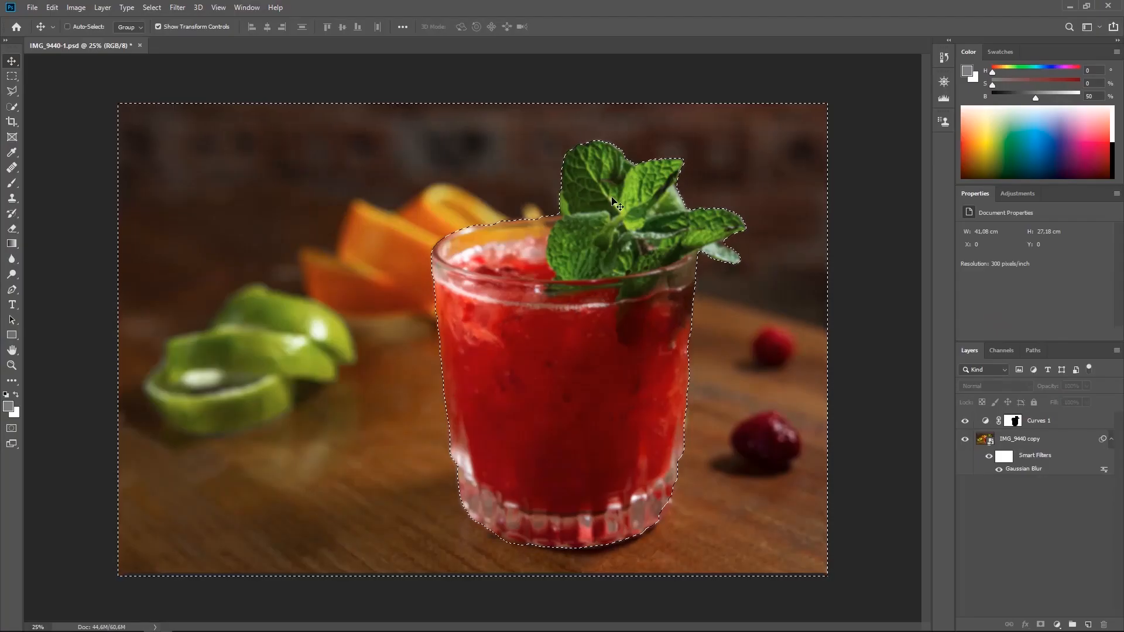
click(147, 8)
click(161, 54)
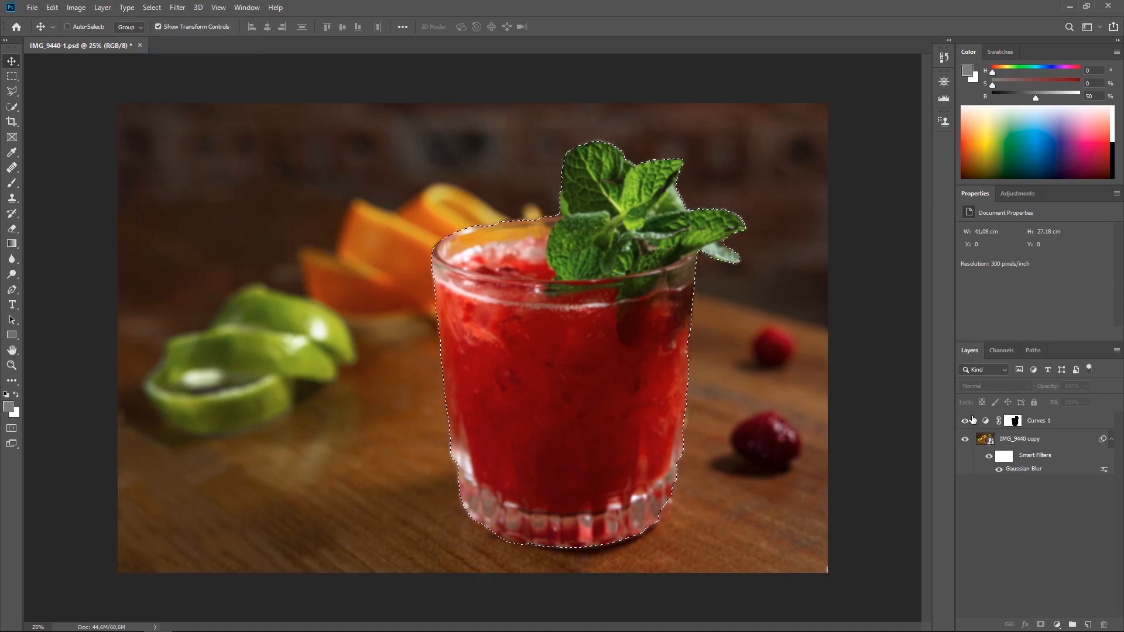
Invert the smart filter mask within the glass selection so the blur spares the glass, and clear the selection.
click(1005, 456)
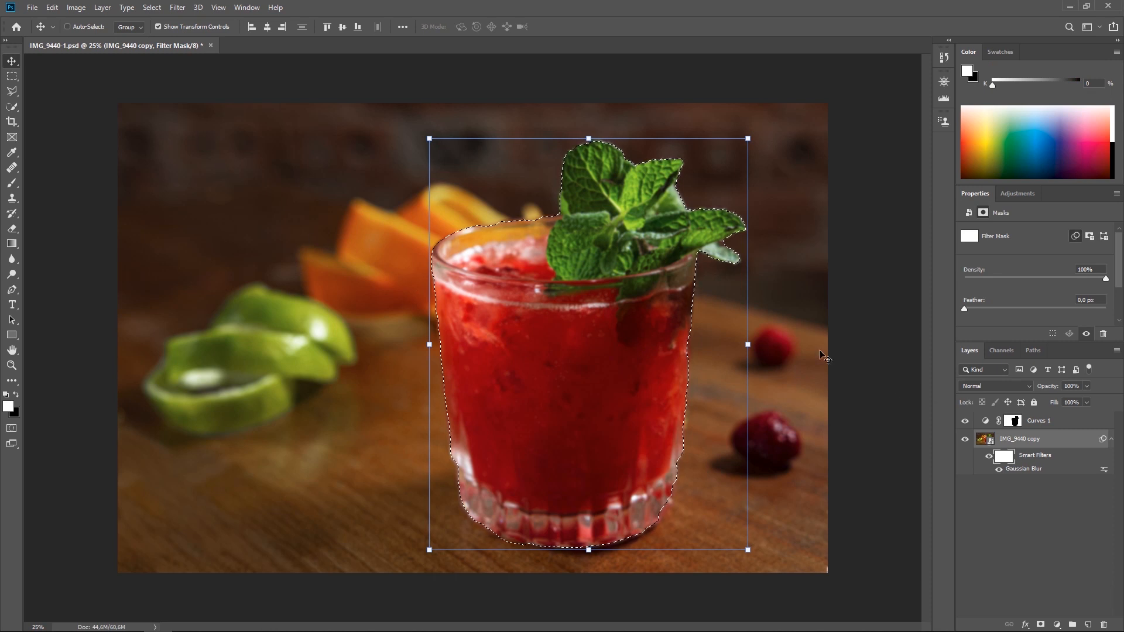
click(77, 8)
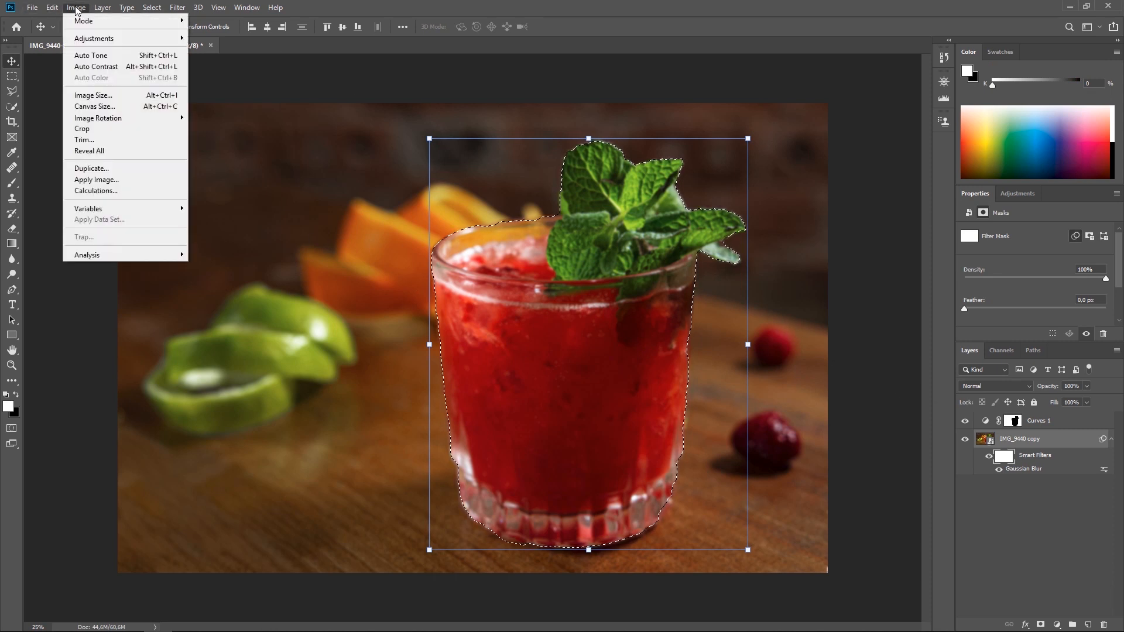
mouse_move(99, 39)
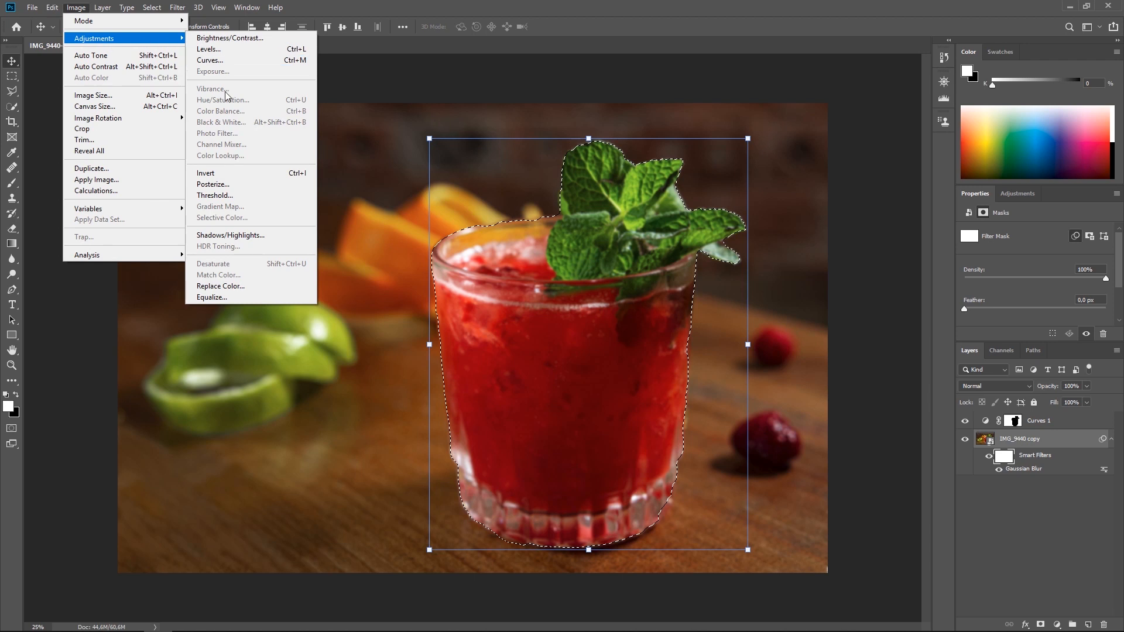
click(275, 174)
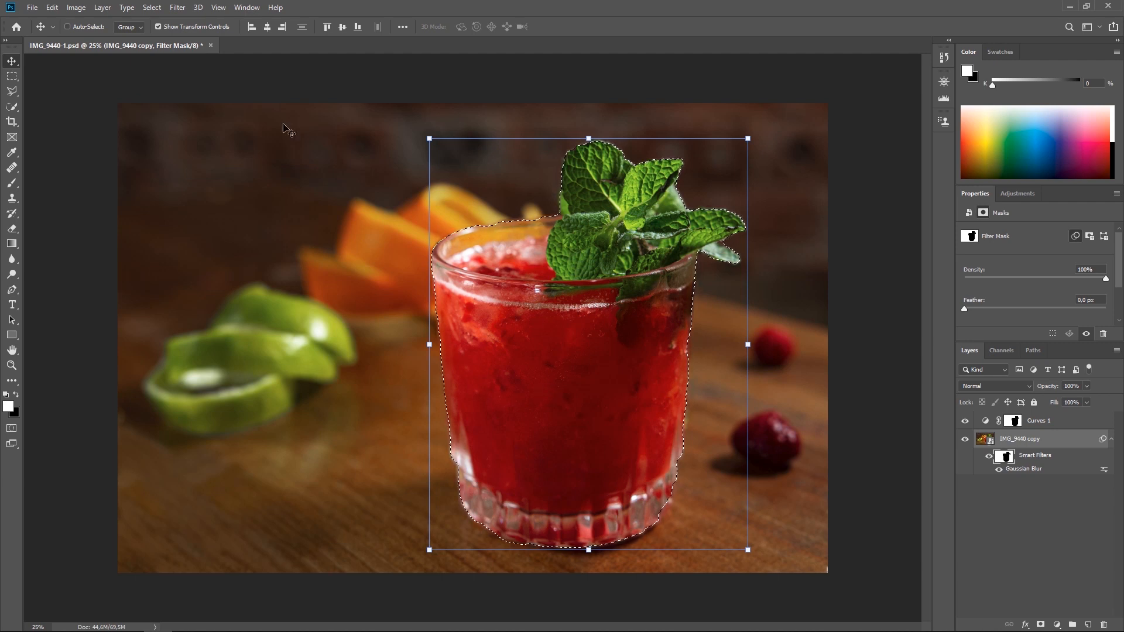
click(152, 7)
click(170, 32)
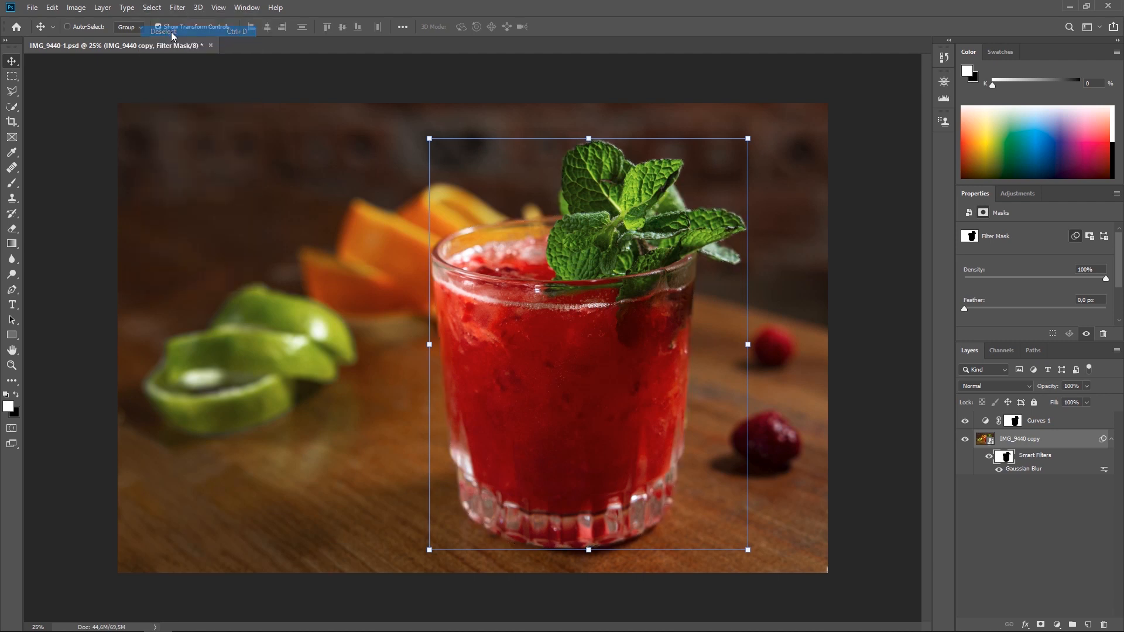
click(1063, 517)
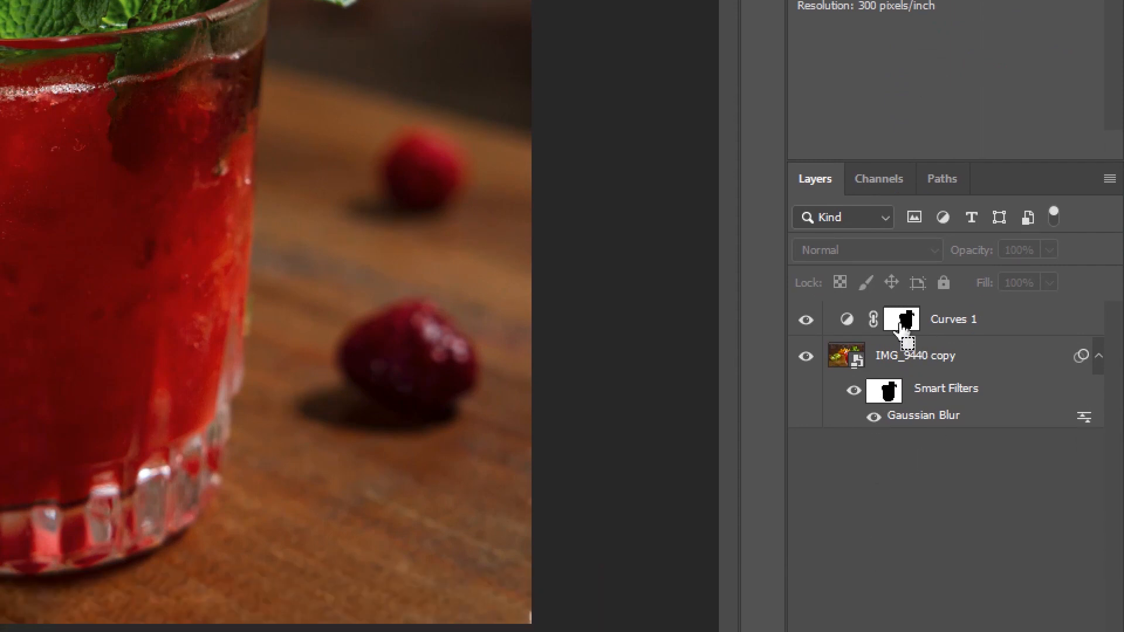
Load the Curves 1 mask as a selection again, invert it, and target the smart filter mask.
ctrl+click(900, 327)
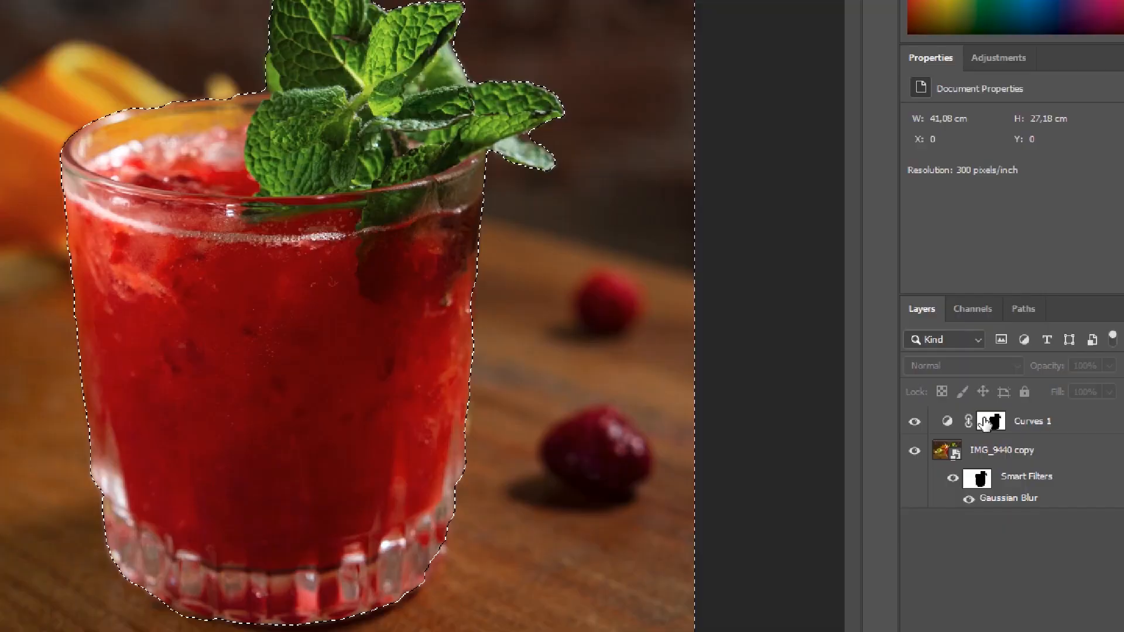
click(153, 7)
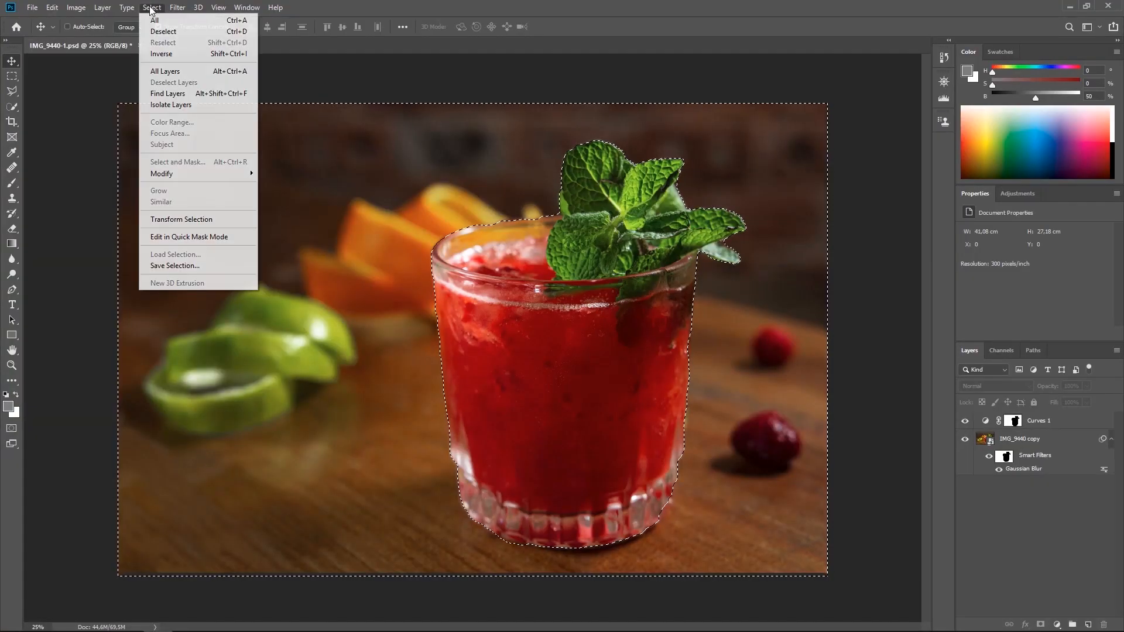
click(173, 53)
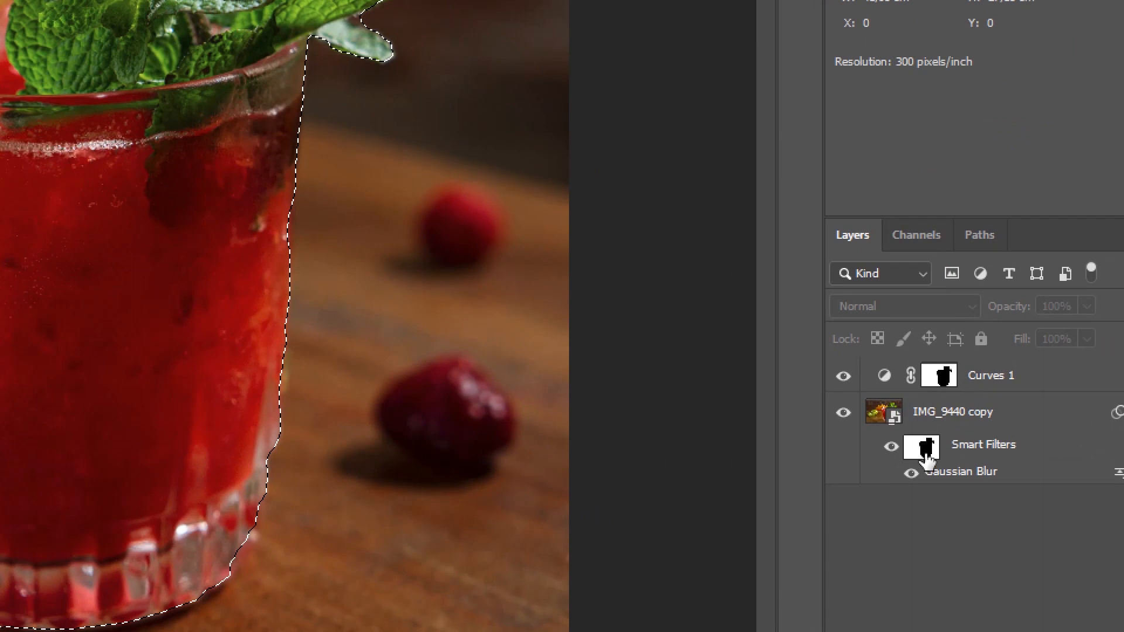
click(1007, 459)
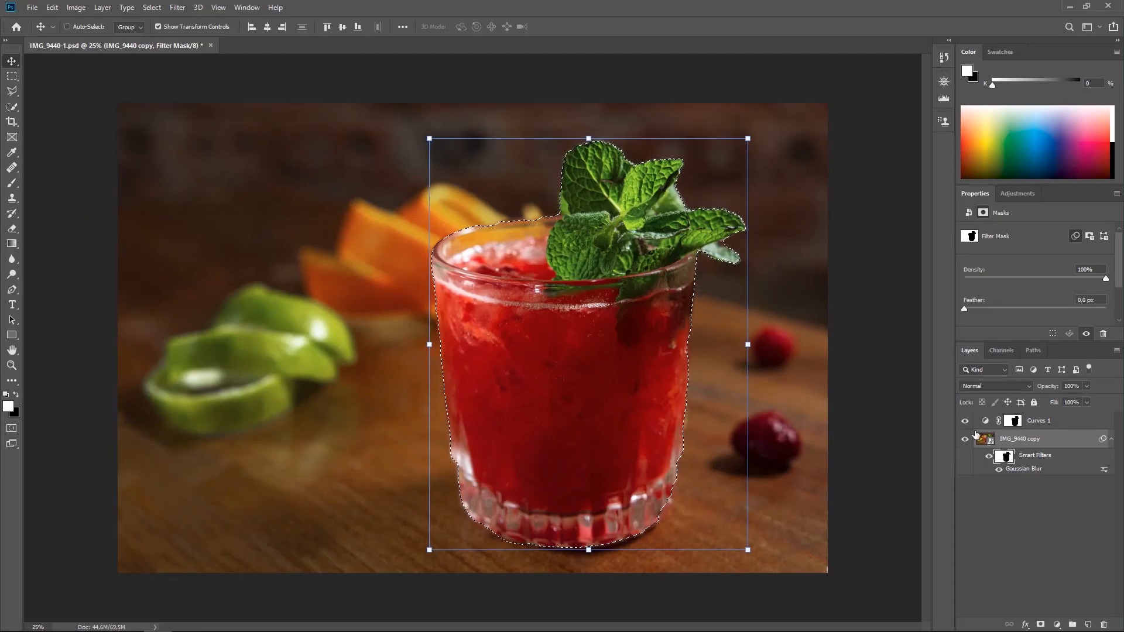
click(77, 8)
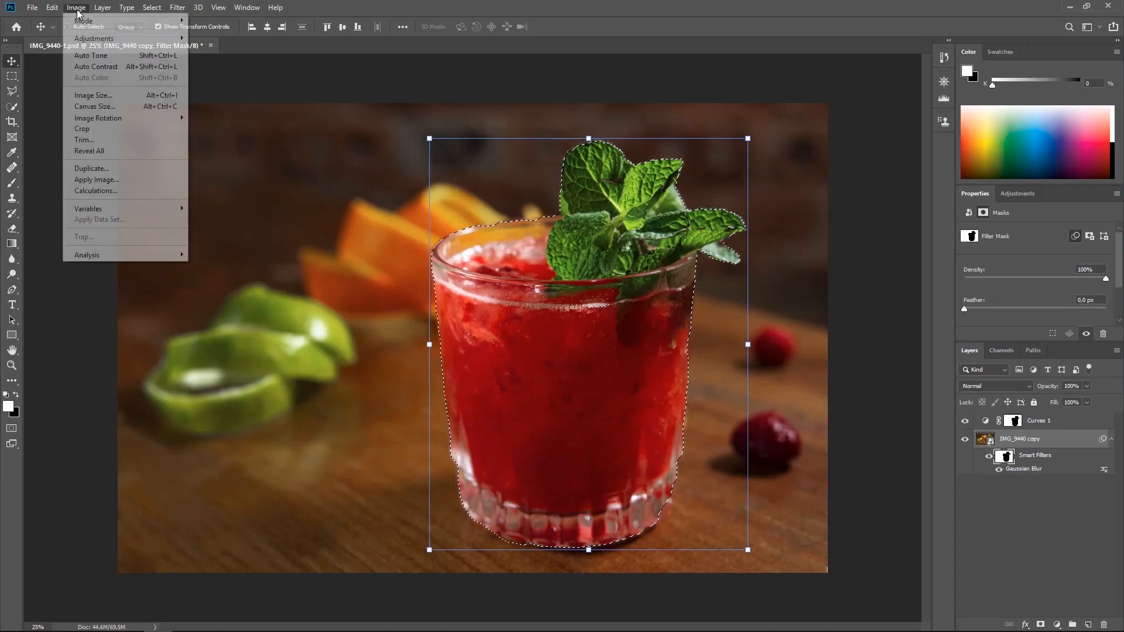
mouse_move(98, 40)
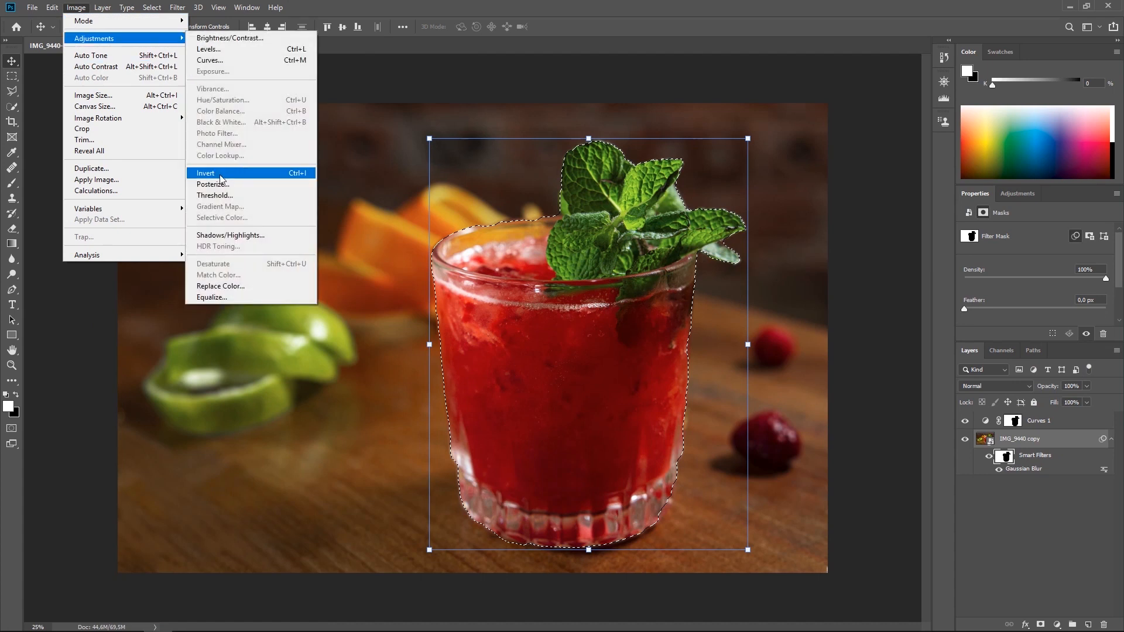
click(1058, 513)
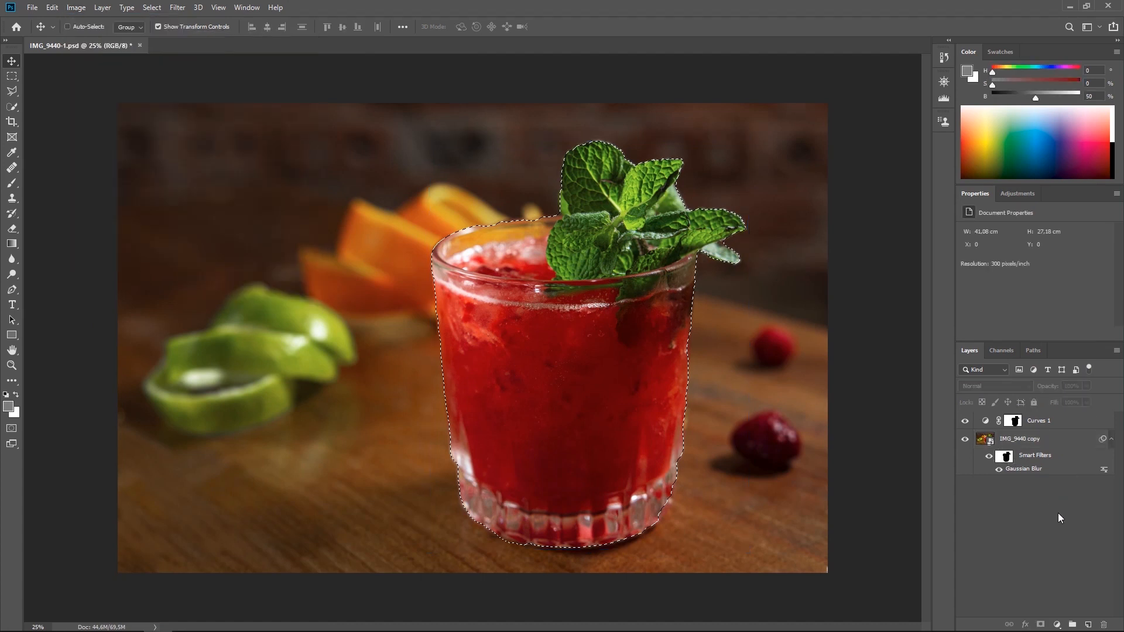
Reopen the Gaussian Blur smart filter on the photo layer, adjust its radius with values such as 11.1 pixels, and apply it.
click(1015, 470)
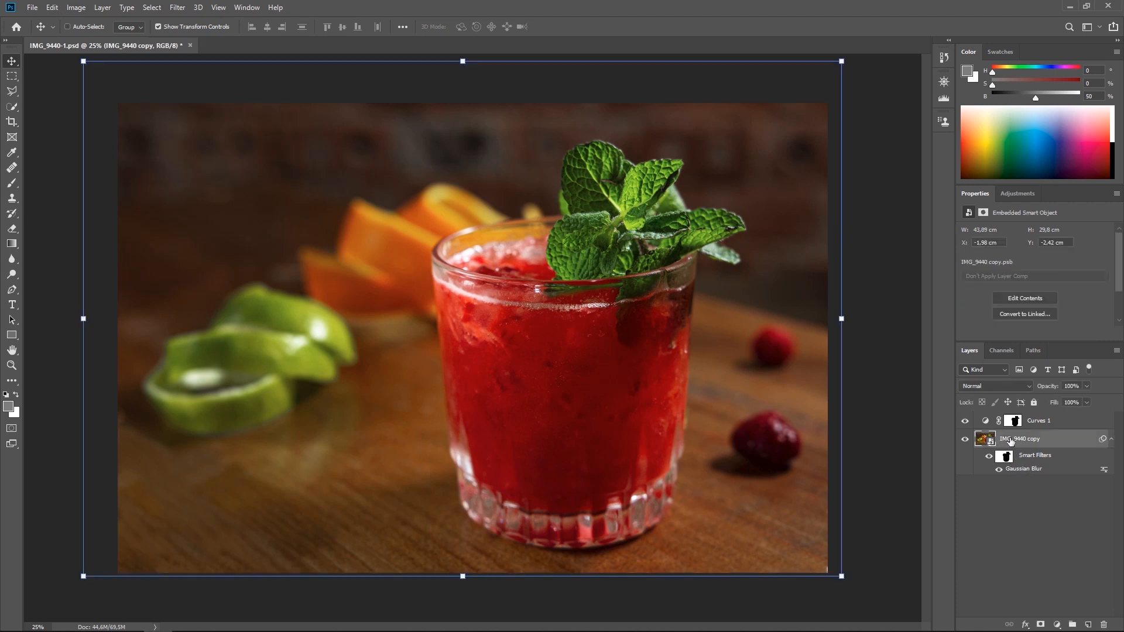
double_click(1020, 469)
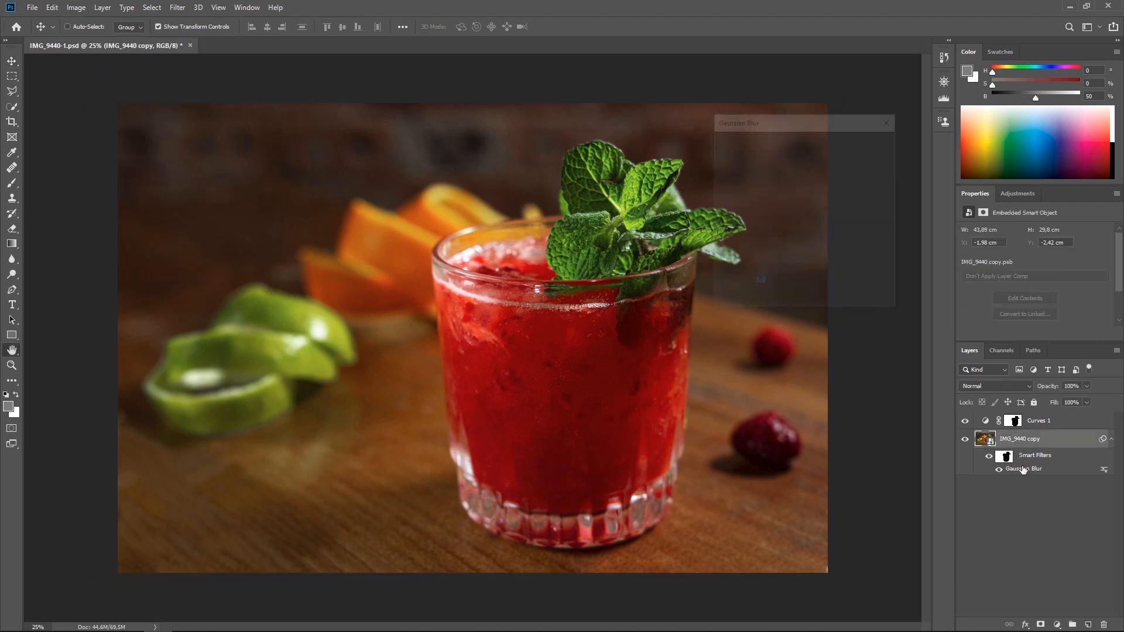
drag(765, 298, 774, 301)
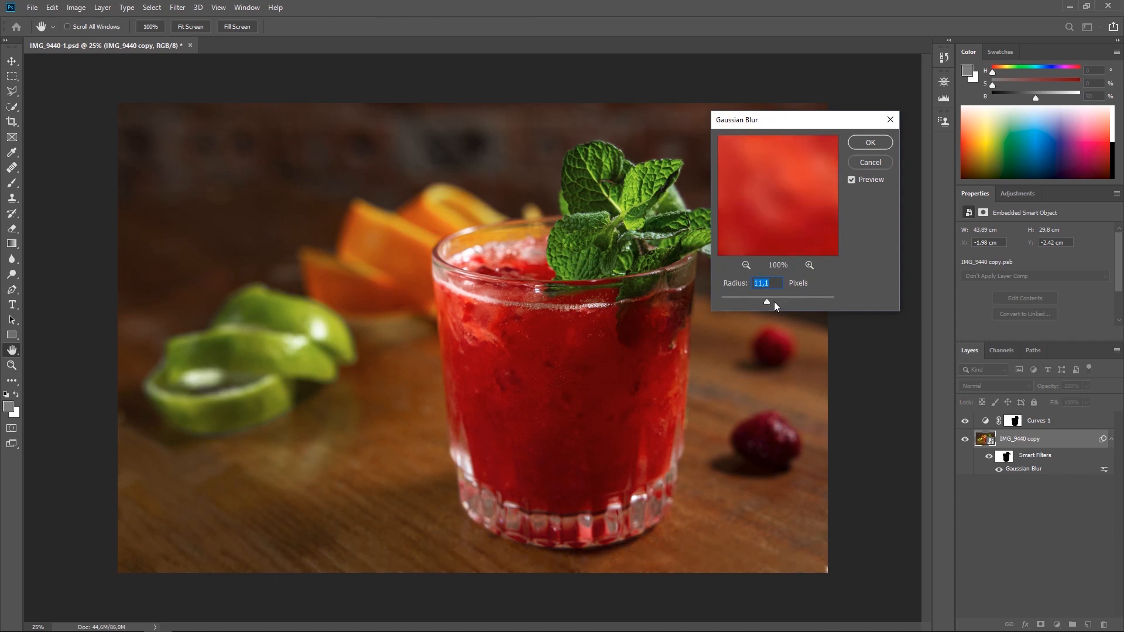
click(760, 299)
drag(760, 299, 762, 301)
click(870, 143)
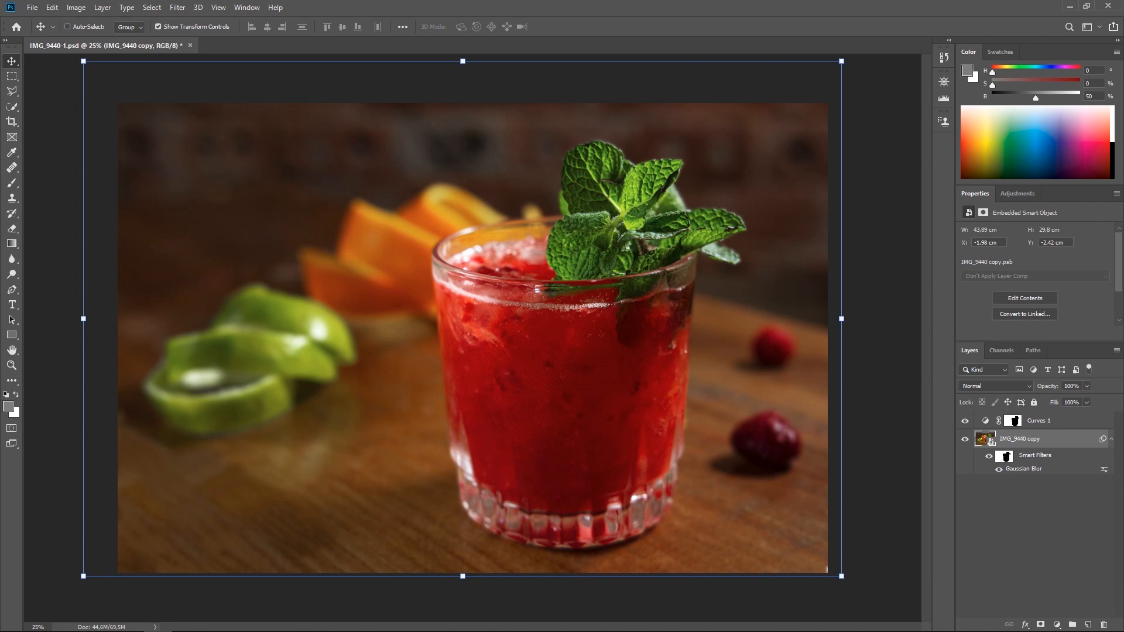
Start an Add Noise filter on the photo layer and frame its preview on the background beside the glass.
click(177, 7)
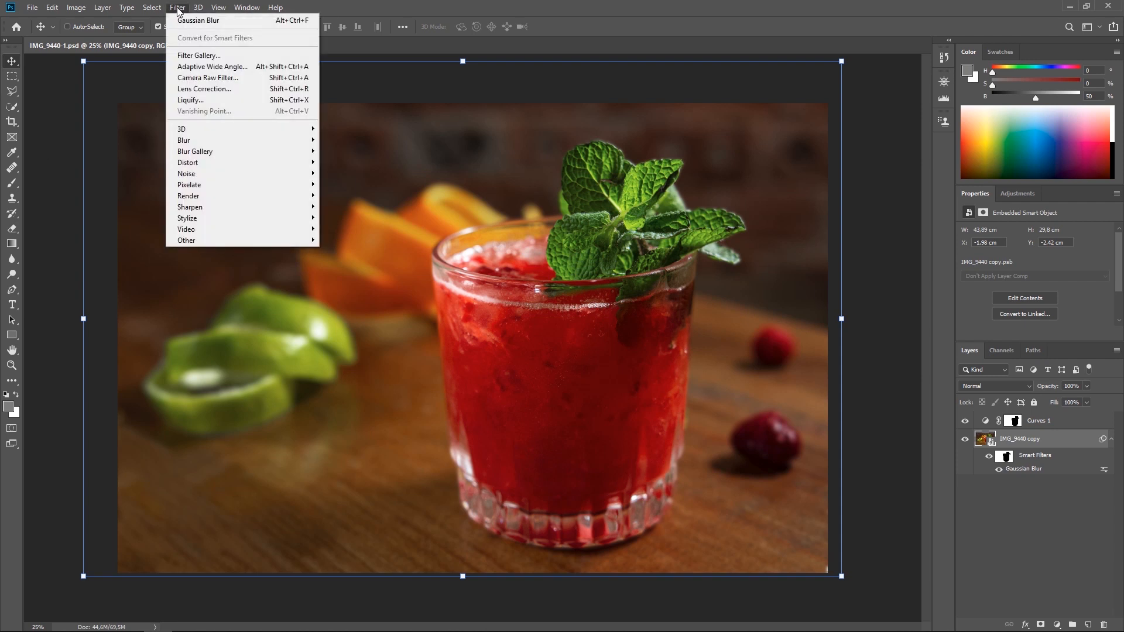
mouse_move(238, 174)
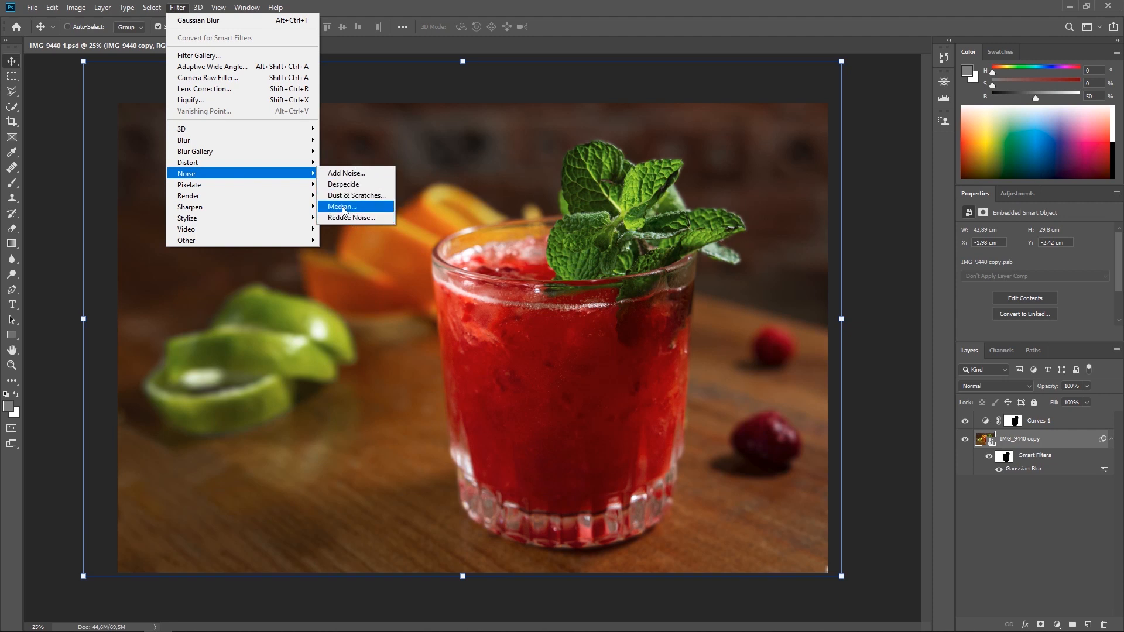
click(347, 175)
drag(515, 176, 578, 176)
drag(580, 110, 681, 94)
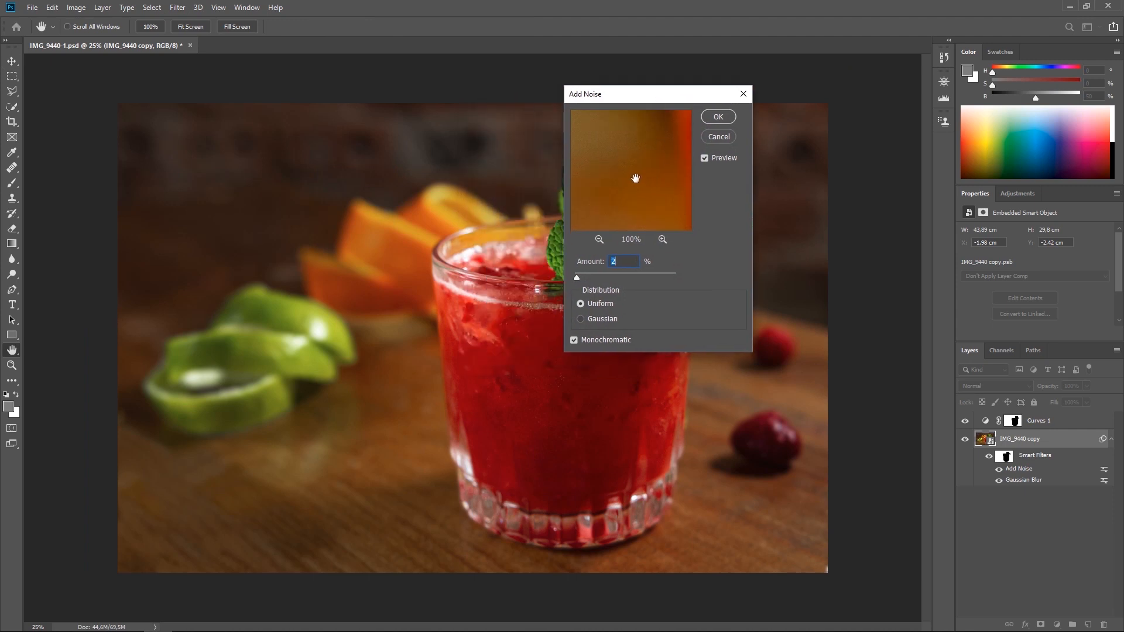
drag(636, 179, 629, 153)
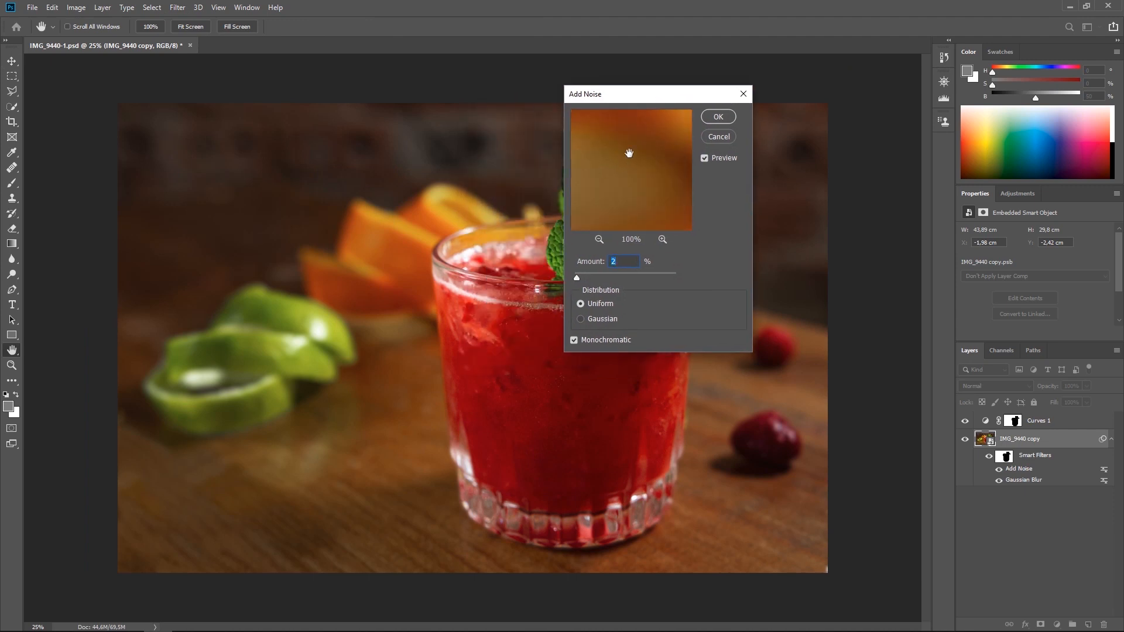
Try noise amounts of 23.47% and 400% with uniform distribution.
click(605, 273)
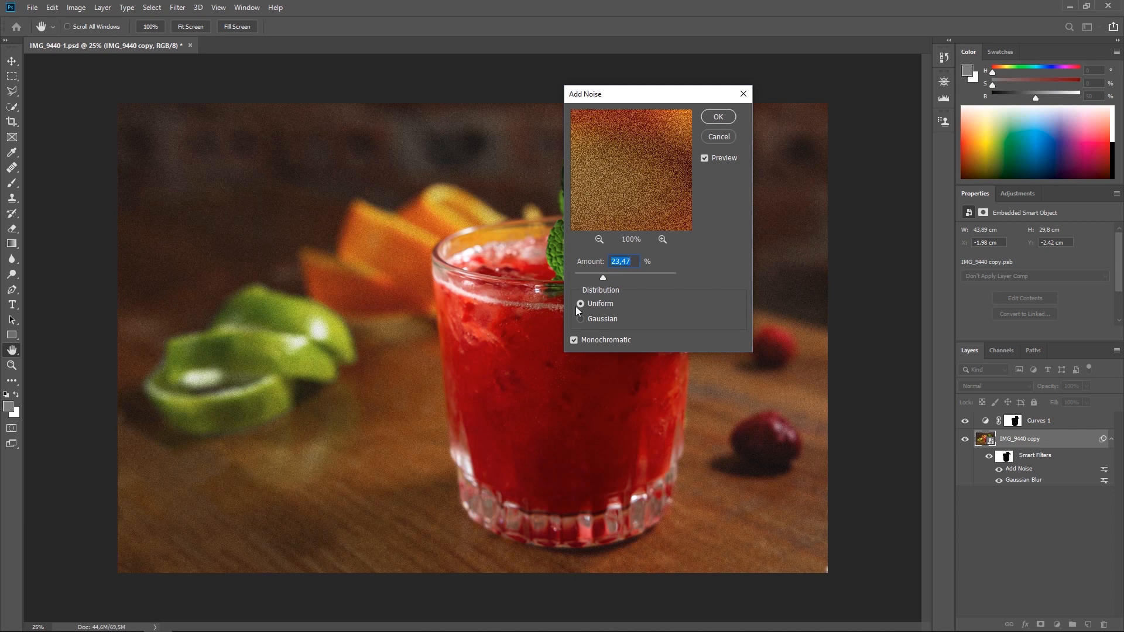
drag(634, 279, 661, 277)
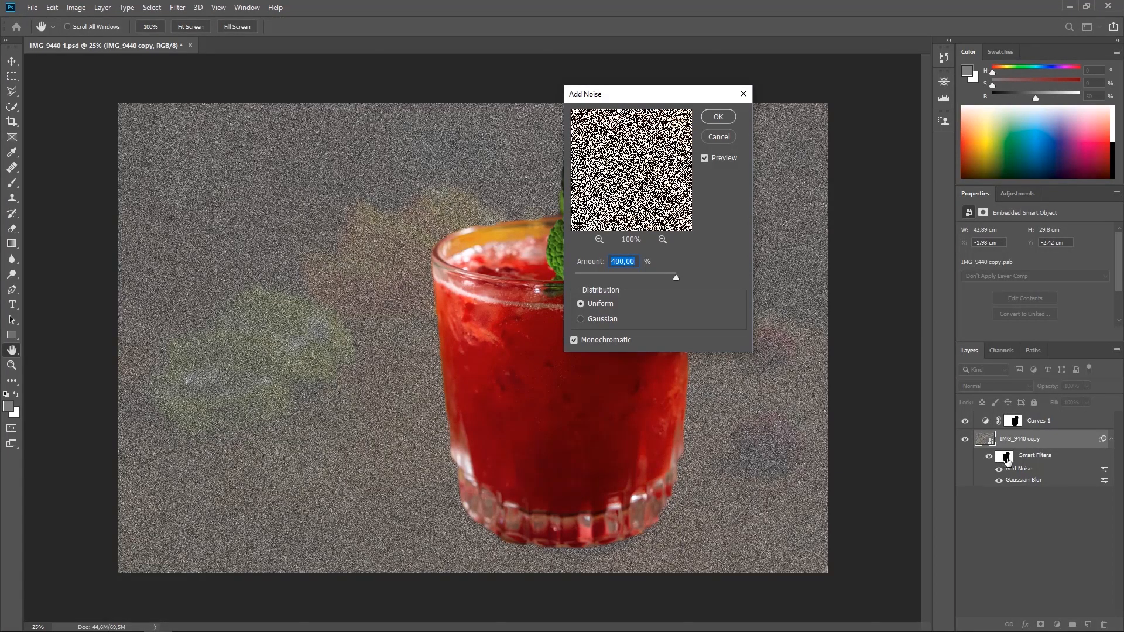
drag(594, 271, 592, 275)
Compare uniform and Gaussian distribution and coloured noise, choosing Gaussian distribution with Monochromatic enabled.
click(603, 319)
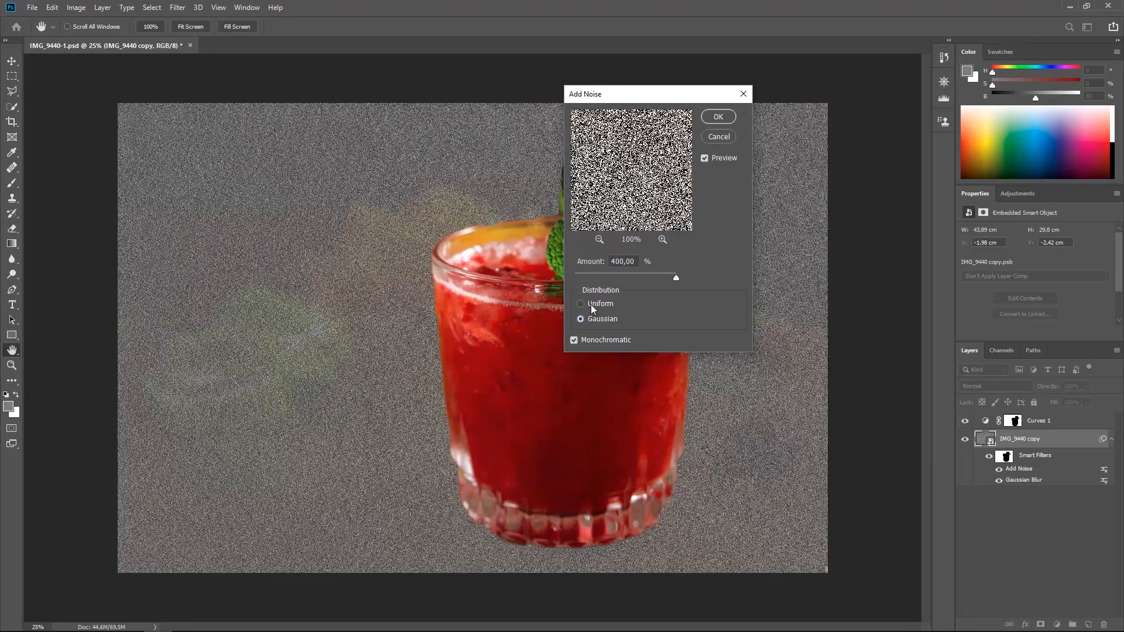
click(592, 304)
click(579, 319)
click(574, 340)
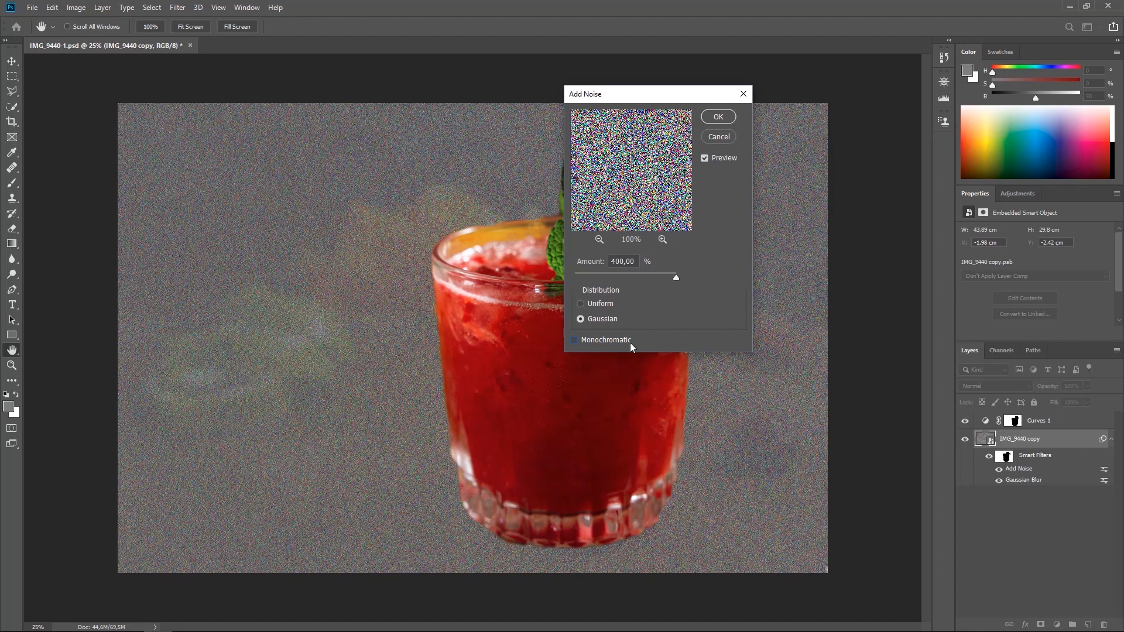
click(591, 338)
Lower the noise amount to 5.35% and set it to 2%.
drag(623, 275, 581, 278)
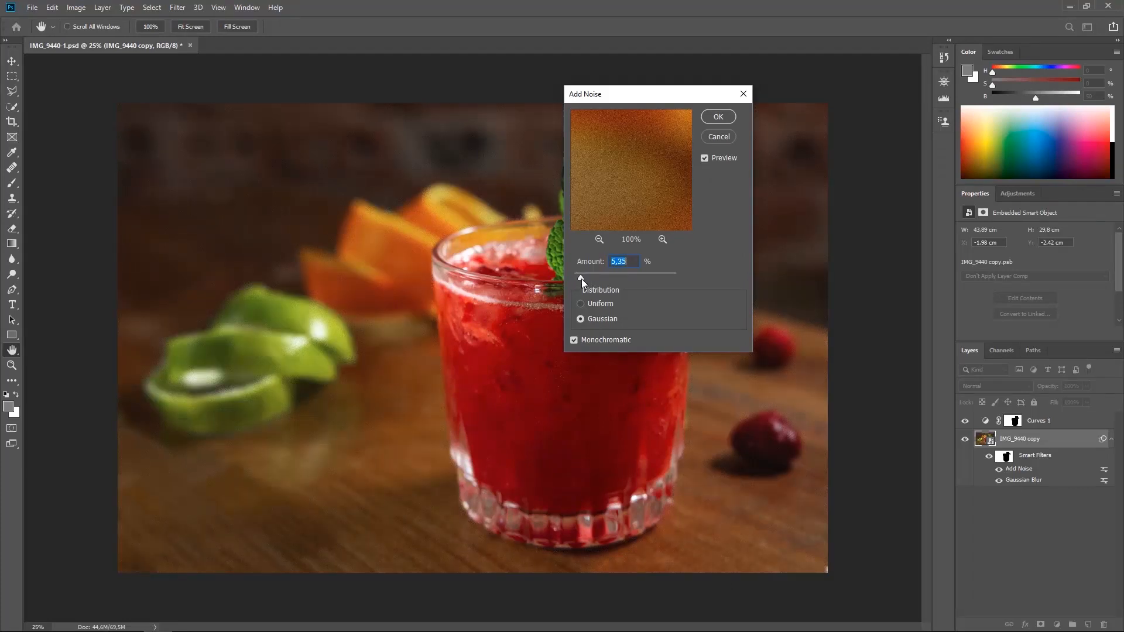
drag(582, 281, 576, 281)
drag(578, 280, 576, 278)
text(2)
Inspect the noise around the lime slices and glass, set the amount to 3%, and apply the filter.
drag(660, 190, 594, 179)
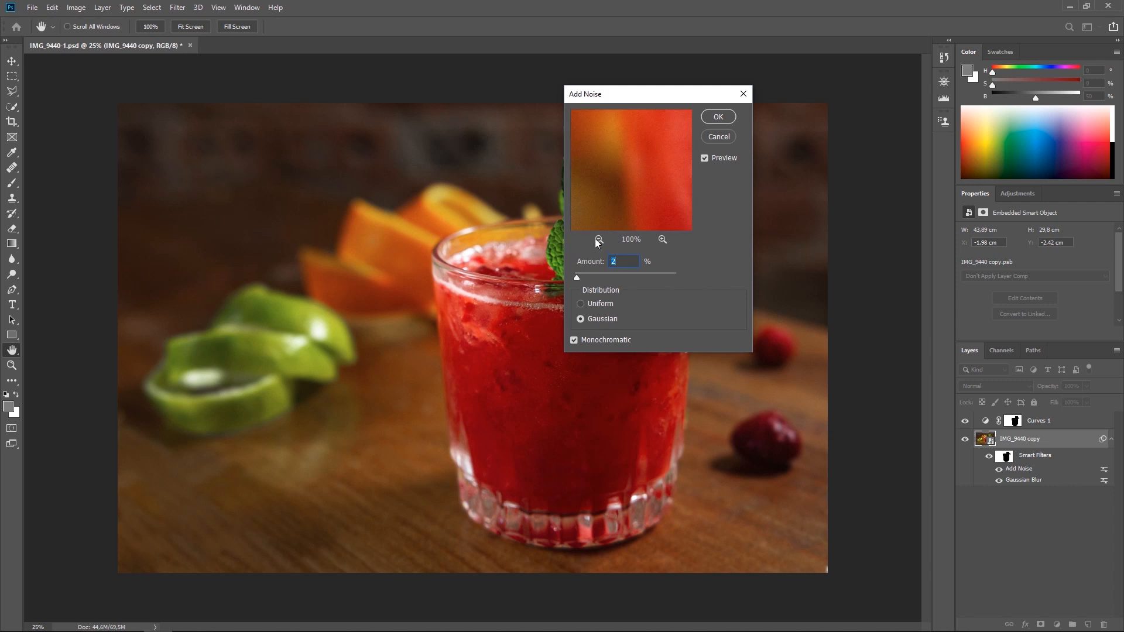
click(599, 237)
click(599, 238)
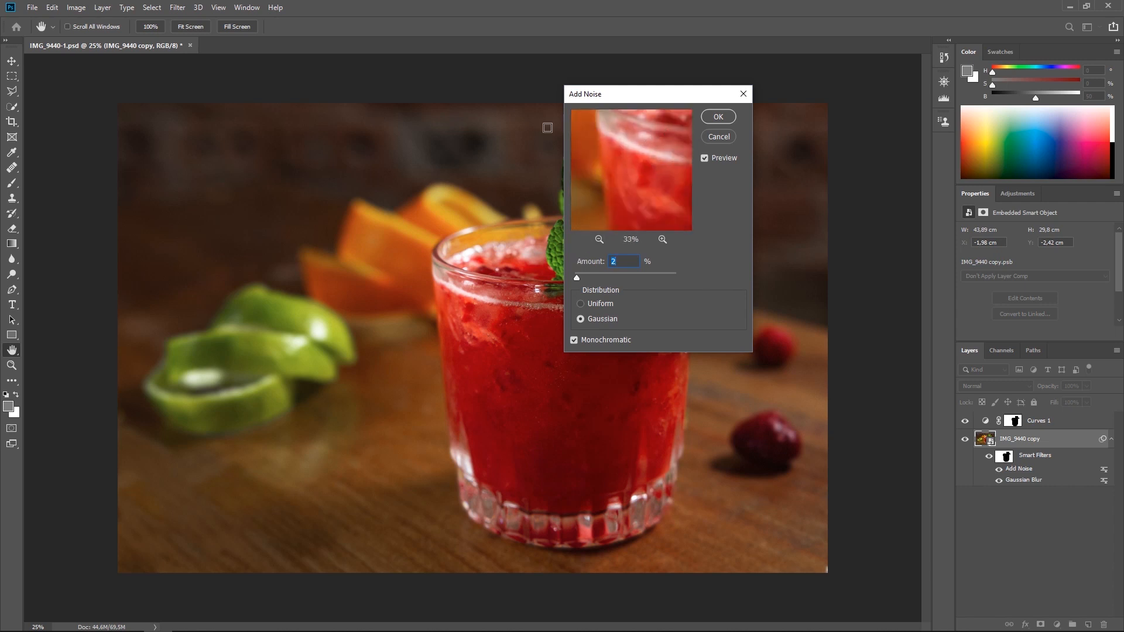
key(ctrl+plus)
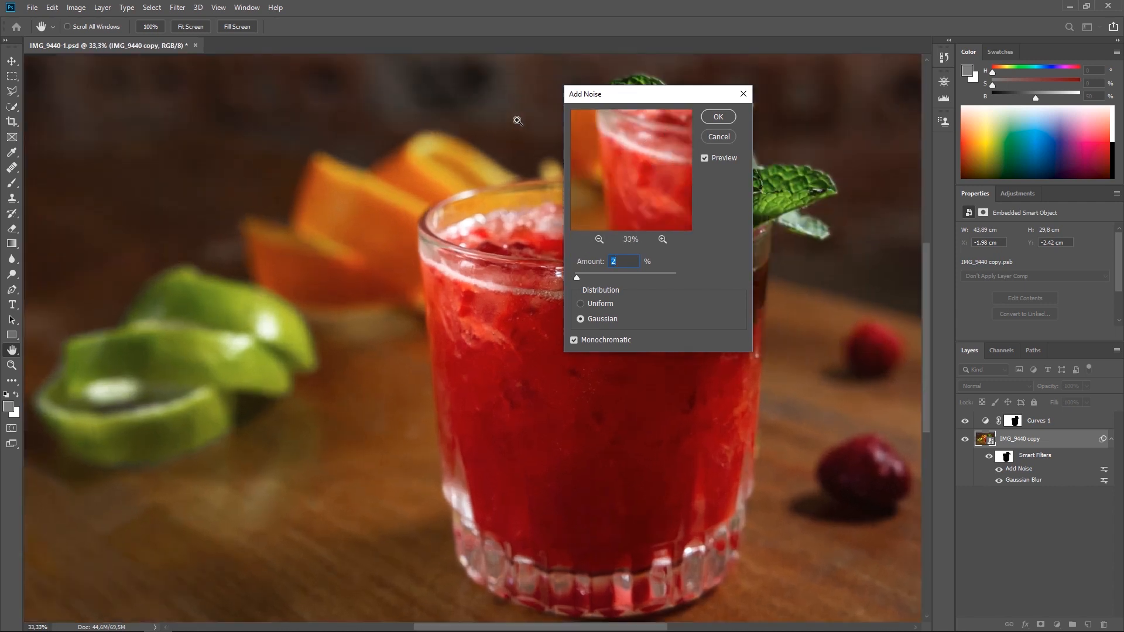
key(ctrl+plus)
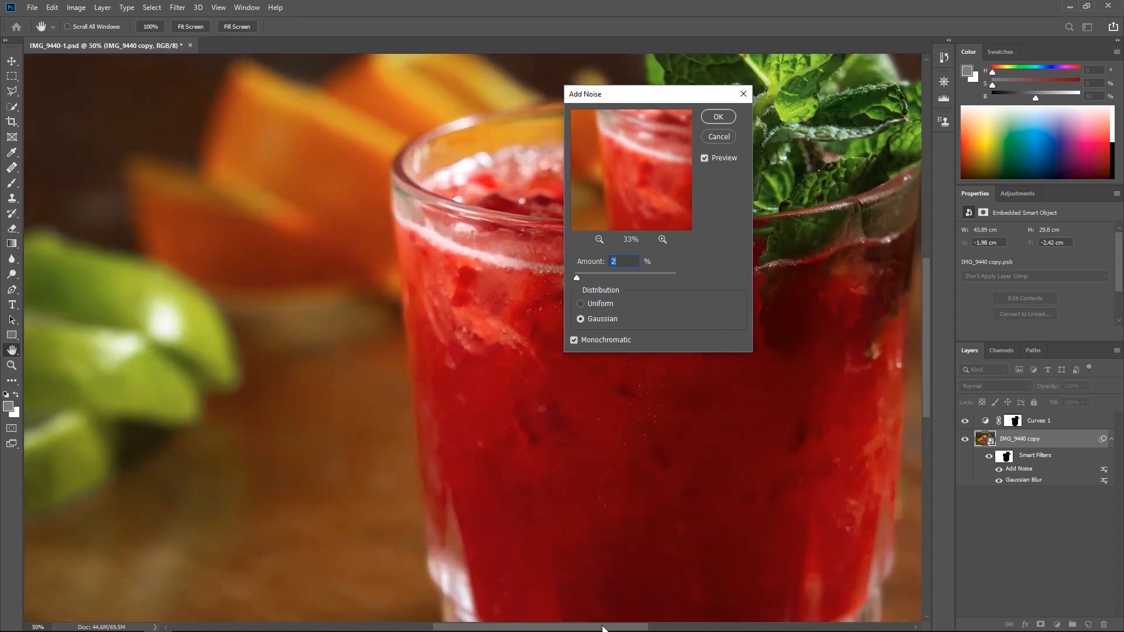
drag(603, 626, 546, 627)
drag(929, 320, 931, 361)
drag(586, 105, 396, 95)
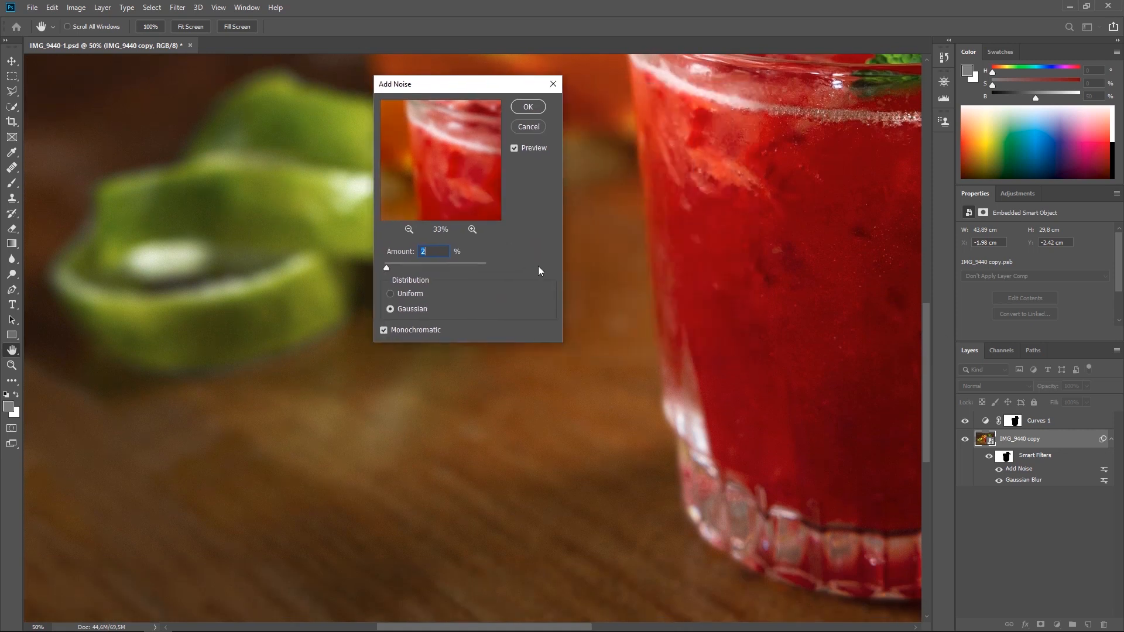
text(3)
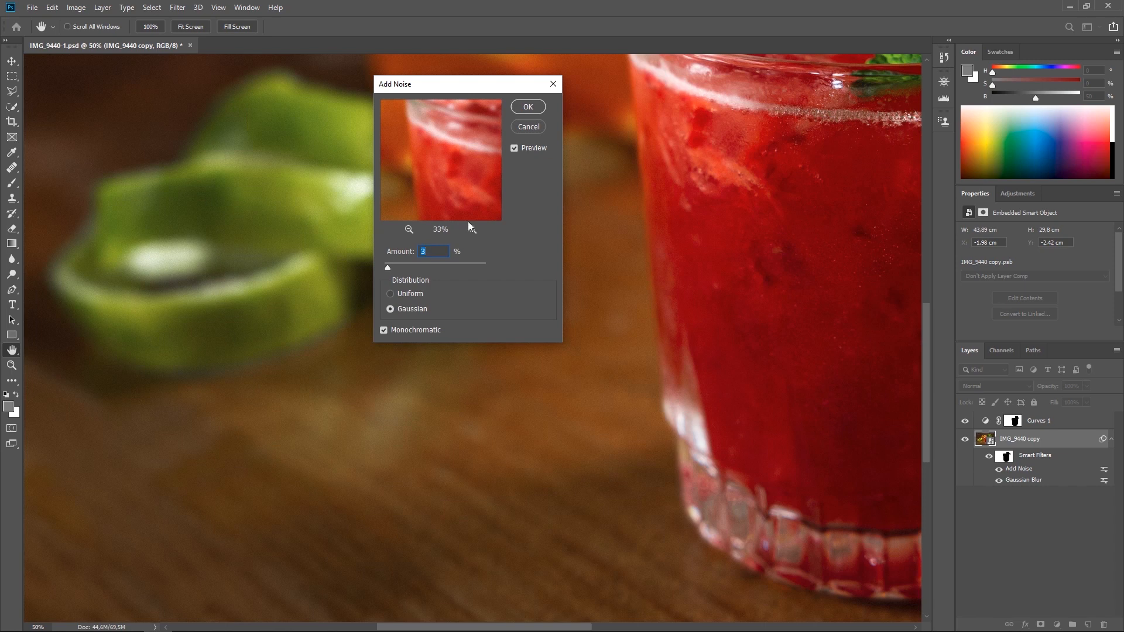
click(529, 108)
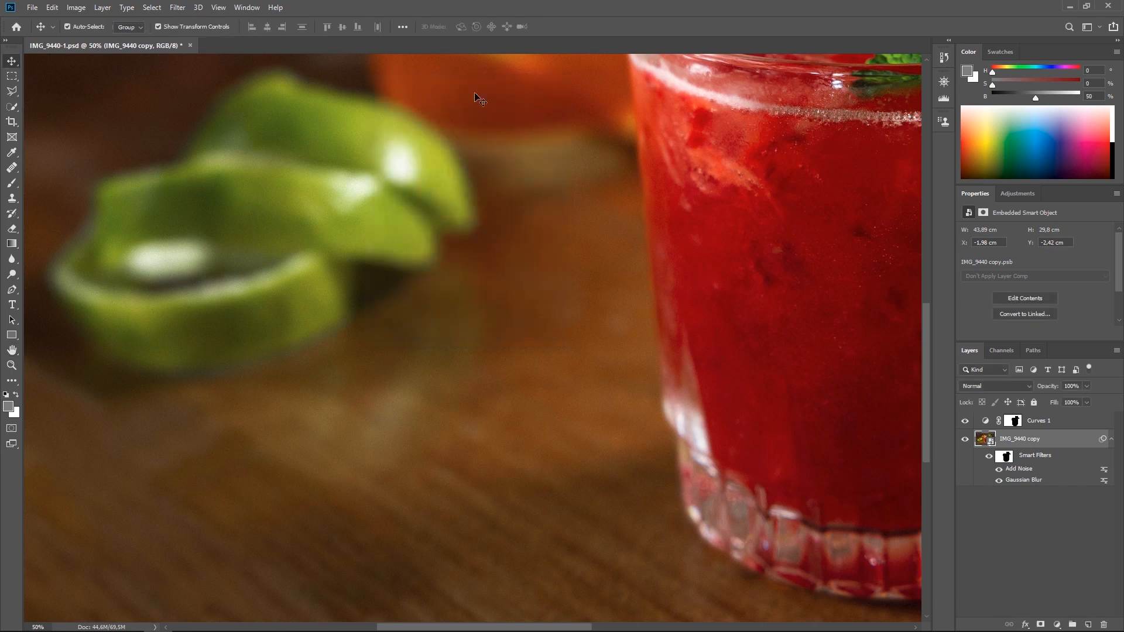
Fit the whole photo in view and hide the photo layer's smart filters to compare the result.
key(ctrl+0)
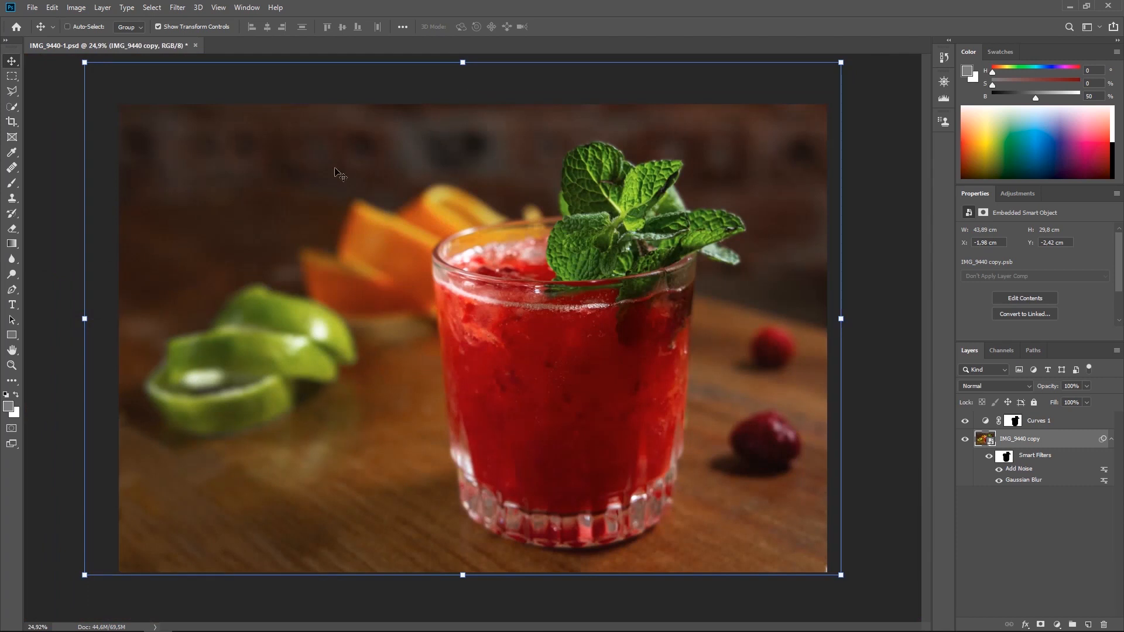
click(1015, 525)
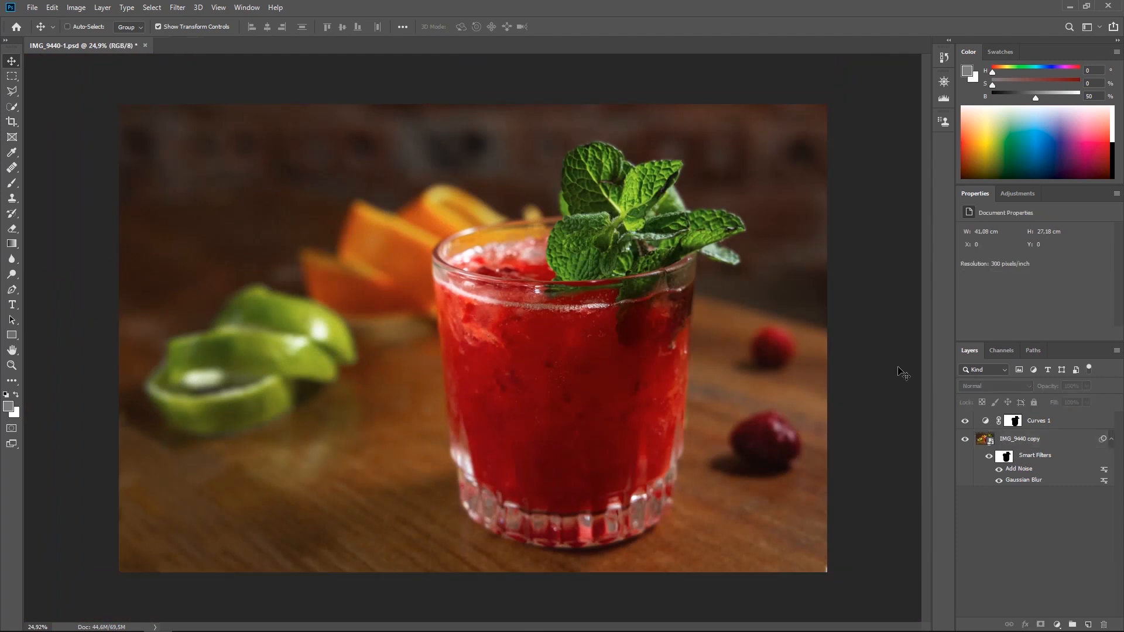
click(988, 460)
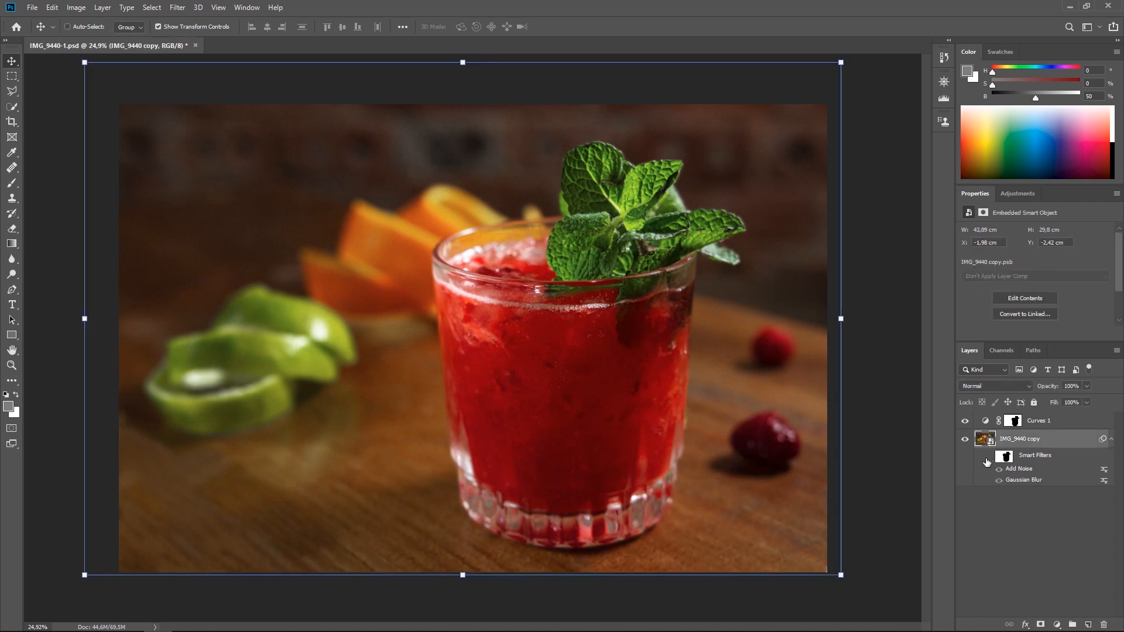